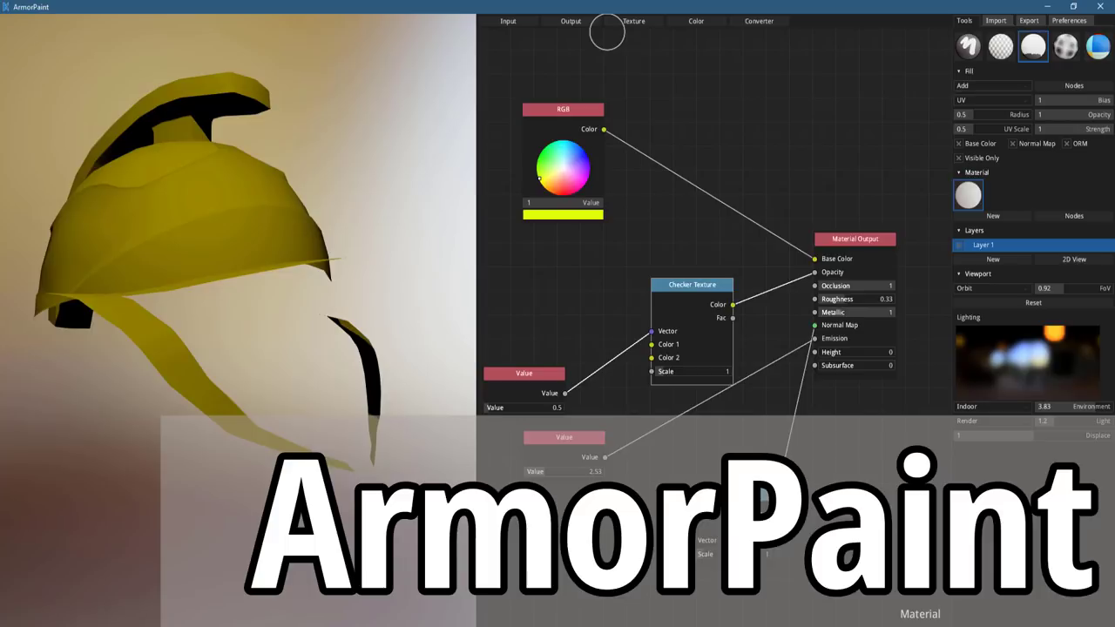
Step: Switch from ArmorPaint to the Edge window showing the ArmorPaint download page
{"action": "key", "text": "alt+Tab"}
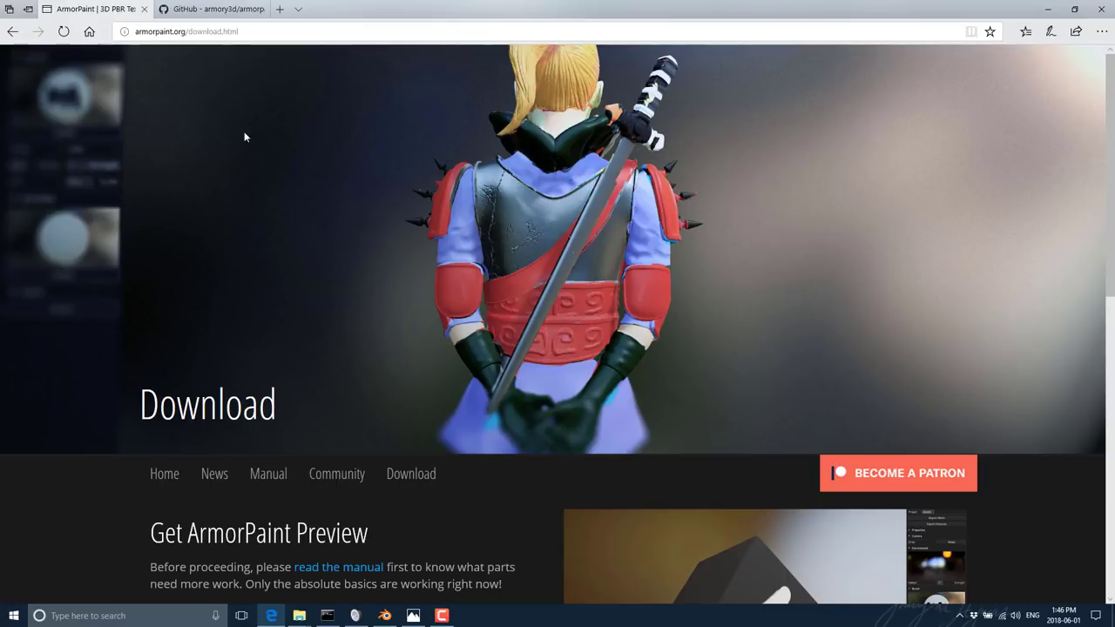
Step: Scroll through the download page, then bring up the armory3d/armorpaint GitHub tab
{"action": "scroll", "coordinate": [366, 265], "scroll_direction": "down", "scroll_amount": 2}
{"action": "scroll", "coordinate": [390, 287], "scroll_direction": "down", "scroll_amount": 5}
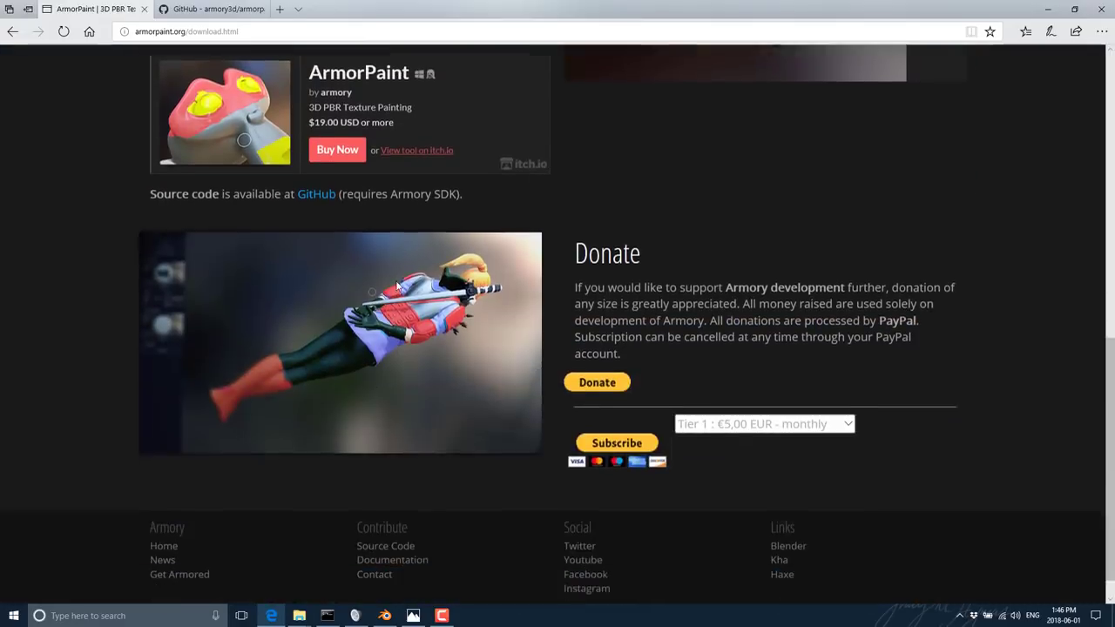
{"action": "scroll", "coordinate": [460, 178], "scroll_direction": "up", "scroll_amount": 1}
{"action": "scroll", "coordinate": [460, 179], "scroll_direction": "up", "scroll_amount": 1}
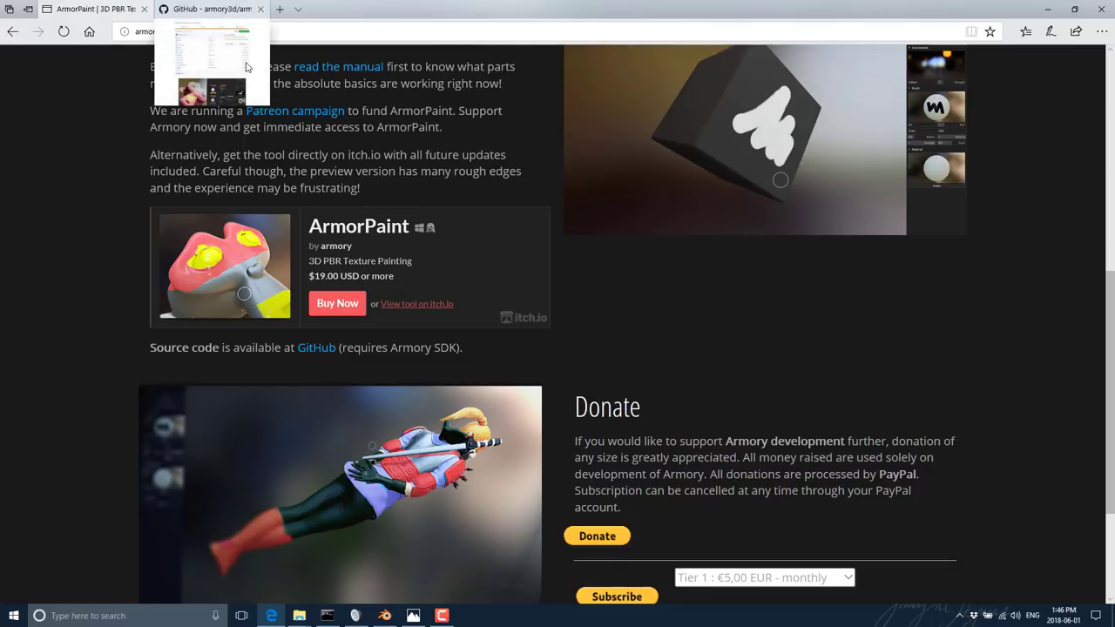
{"action": "left_click", "coordinate": [201, 14]}
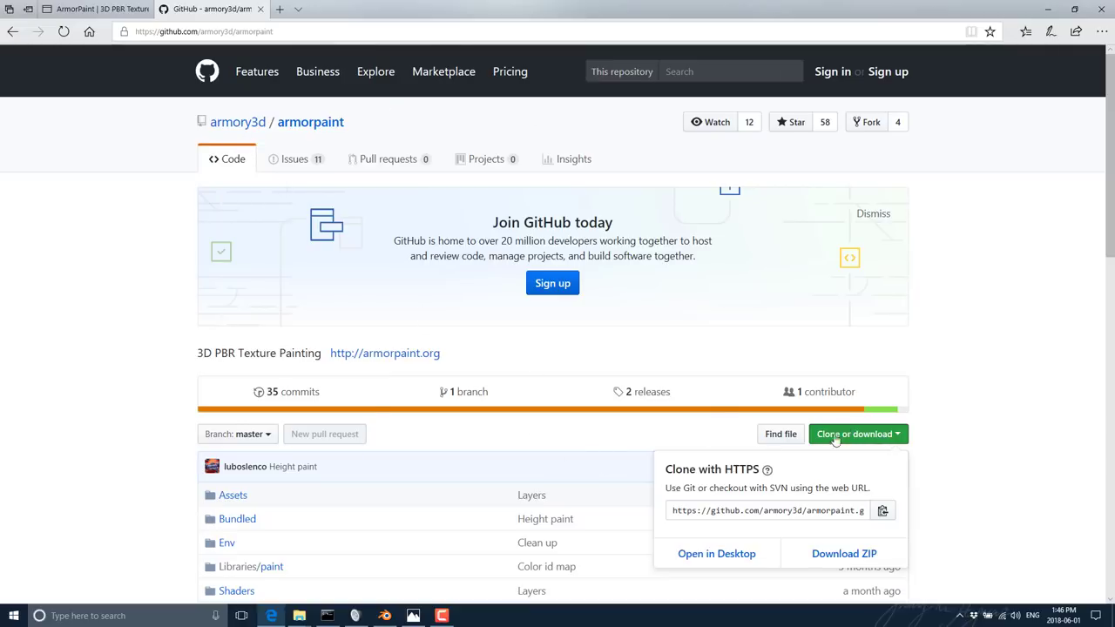
Step: Open armorpaint.blend in Blender and play its Armory project to launch ArmorPaint
{"action": "left_click", "coordinate": [384, 616]}
{"action": "left_click", "coordinate": [29, 20]}
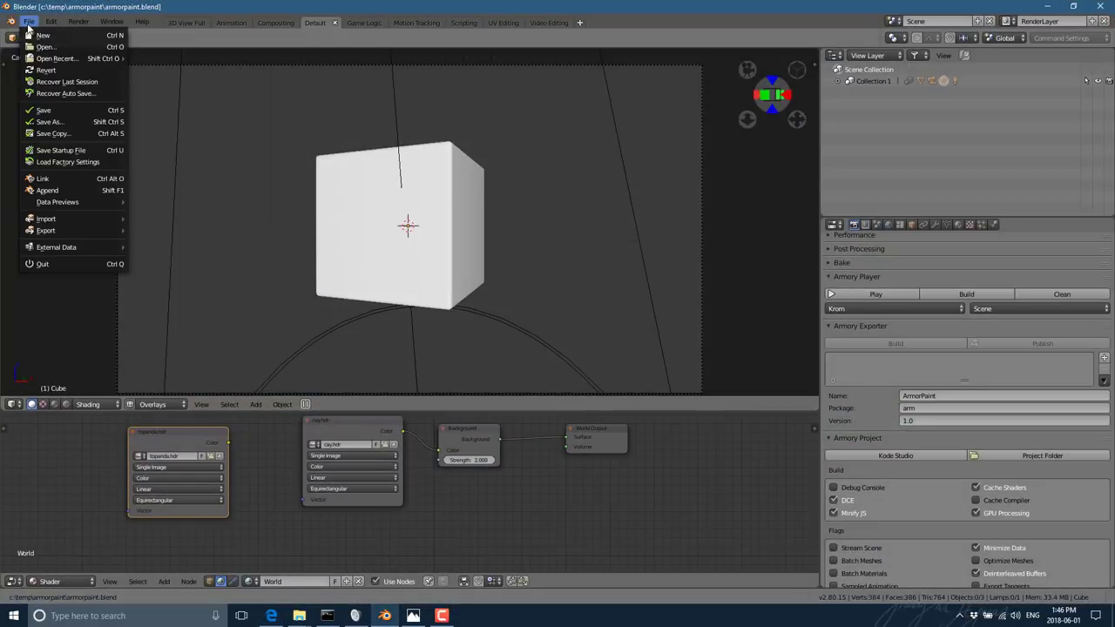
{"action": "left_click", "coordinate": [44, 47]}
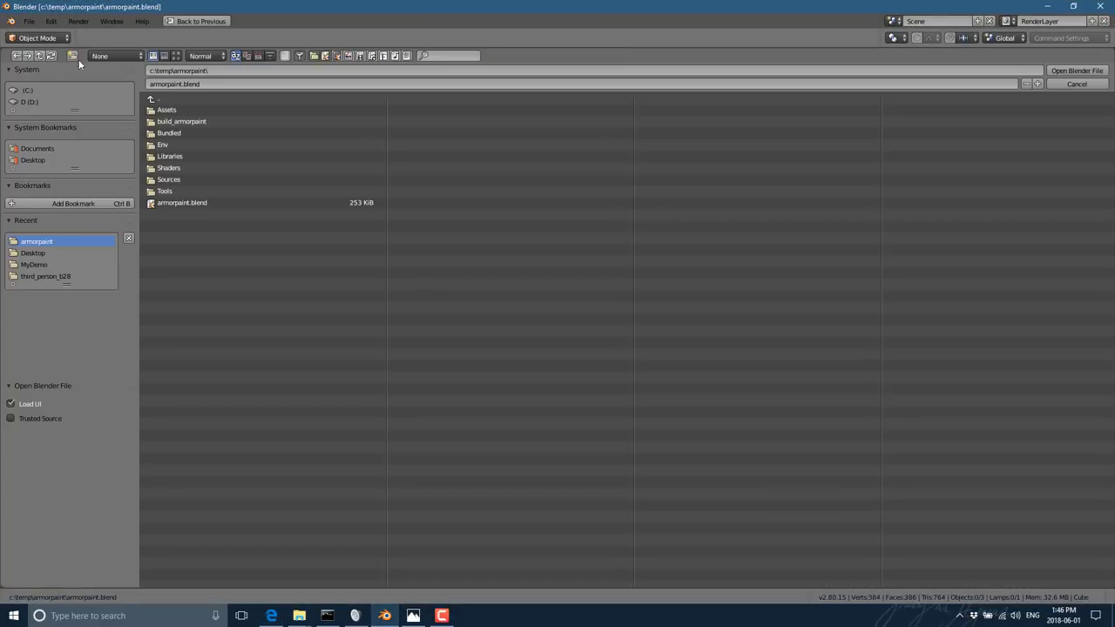
{"action": "double_click", "coordinate": [174, 203]}
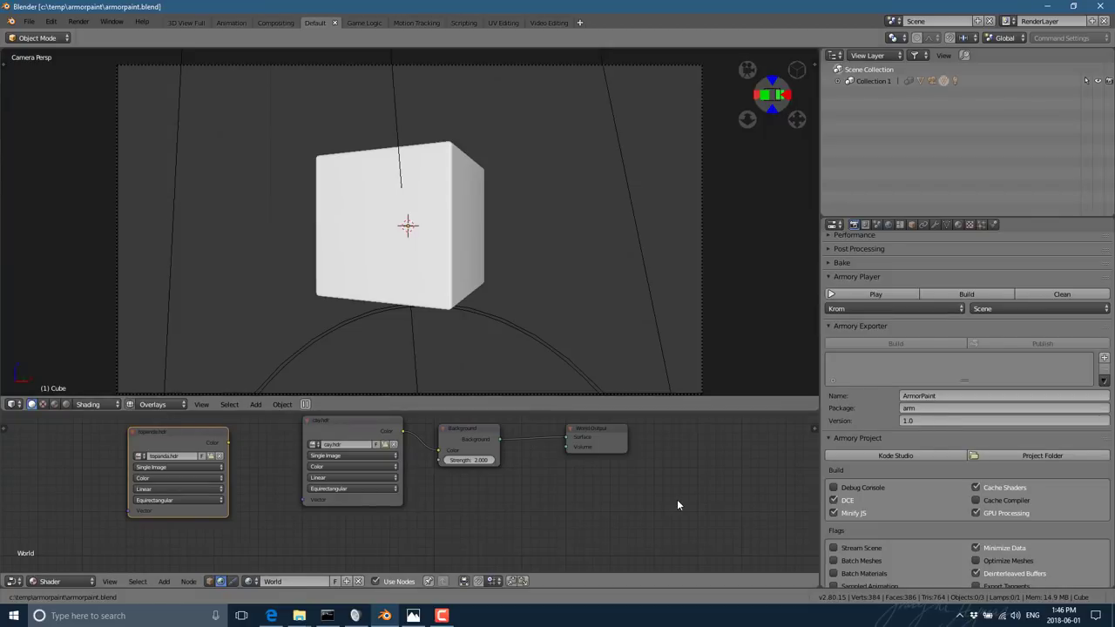
{"action": "left_click", "coordinate": [871, 294]}
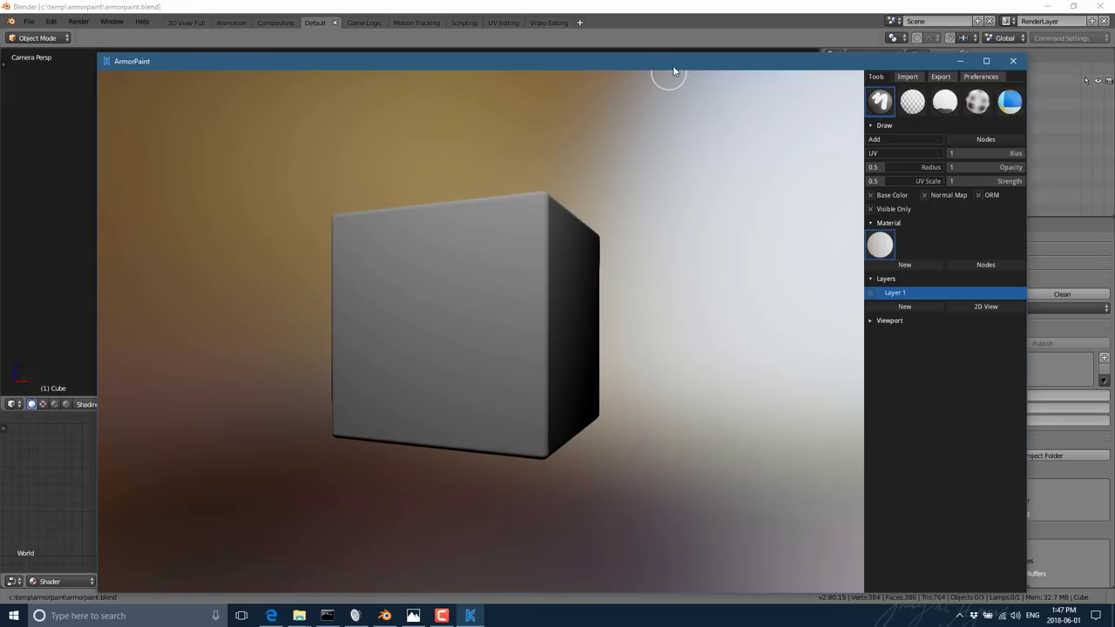
Step: Maximize ArmorPaint and drag Gladiator_helmet_export.fbx from the Desktop into the viewport
{"action": "double_click", "coordinate": [673, 72]}
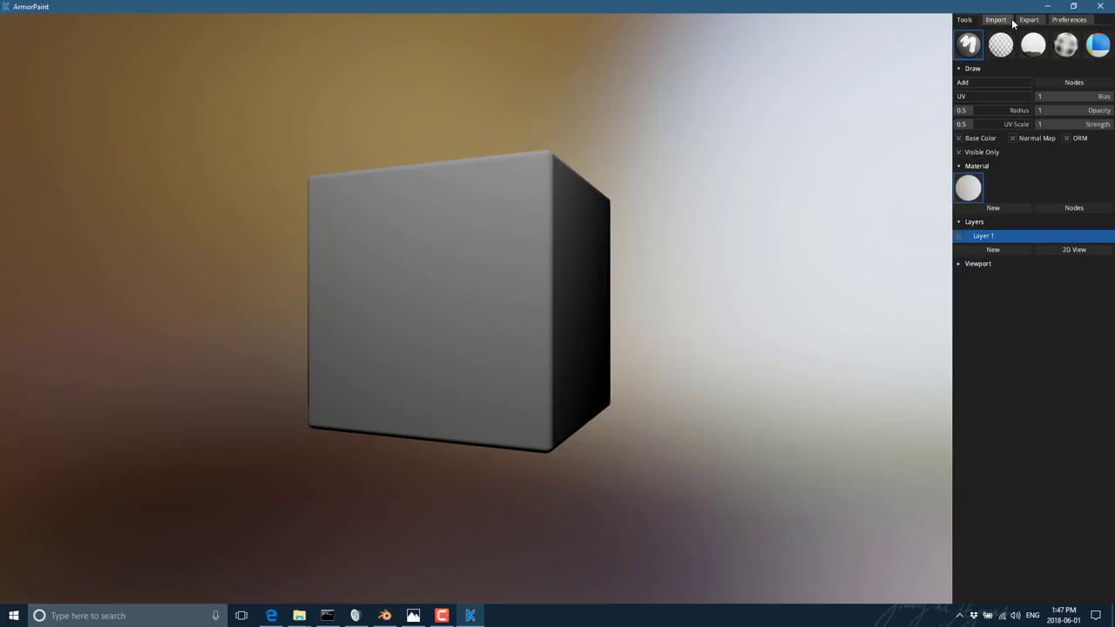
{"action": "left_click", "coordinate": [997, 21]}
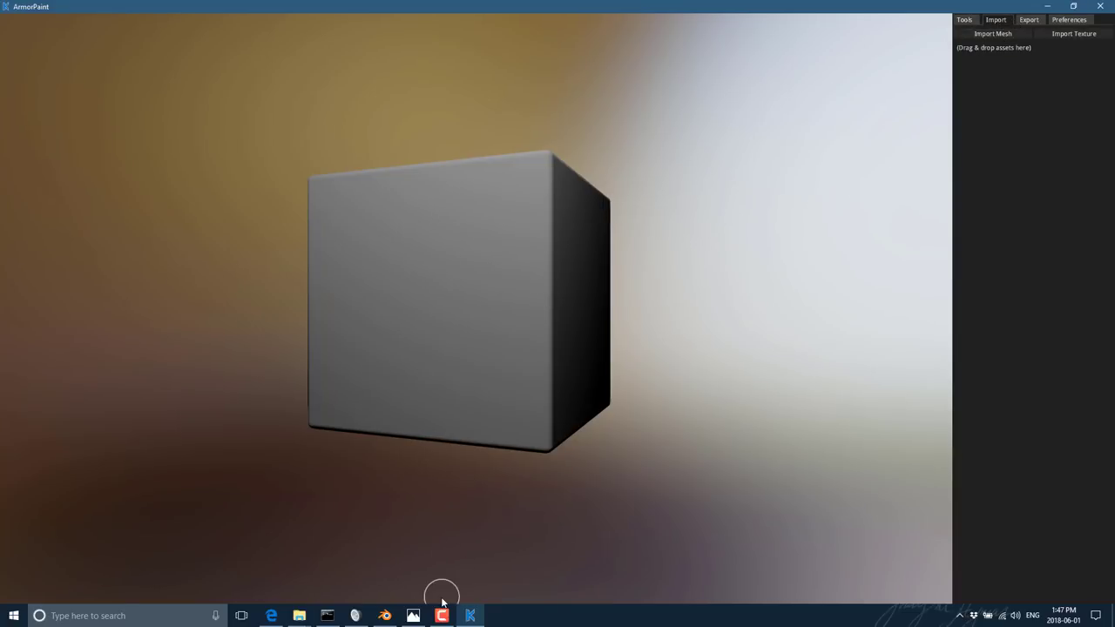
{"action": "left_click", "coordinate": [300, 618]}
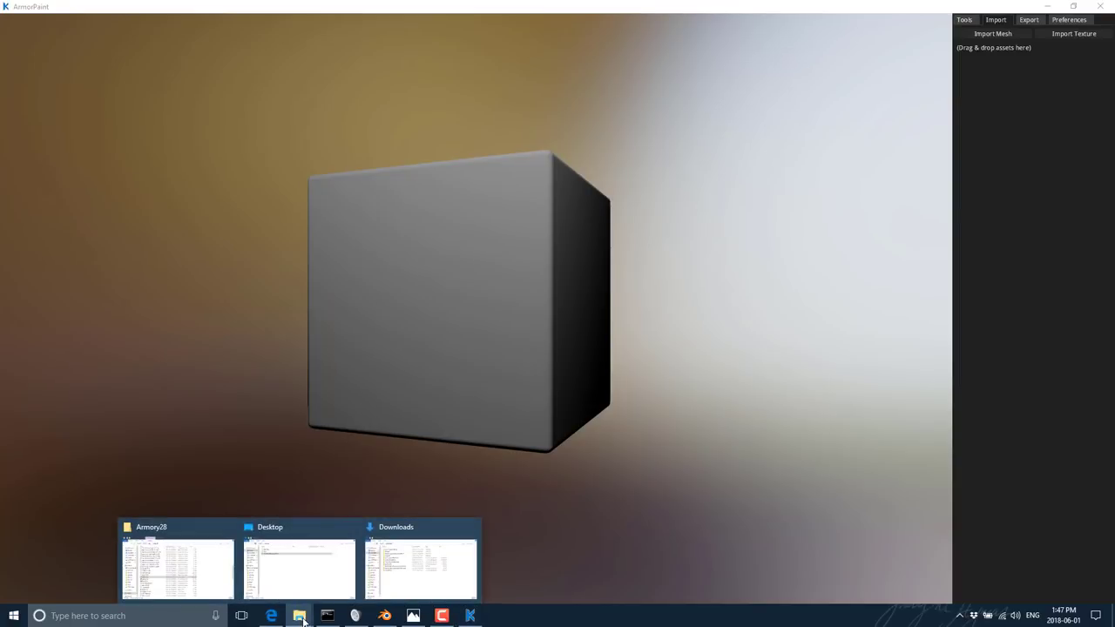
{"action": "left_click", "coordinate": [307, 565]}
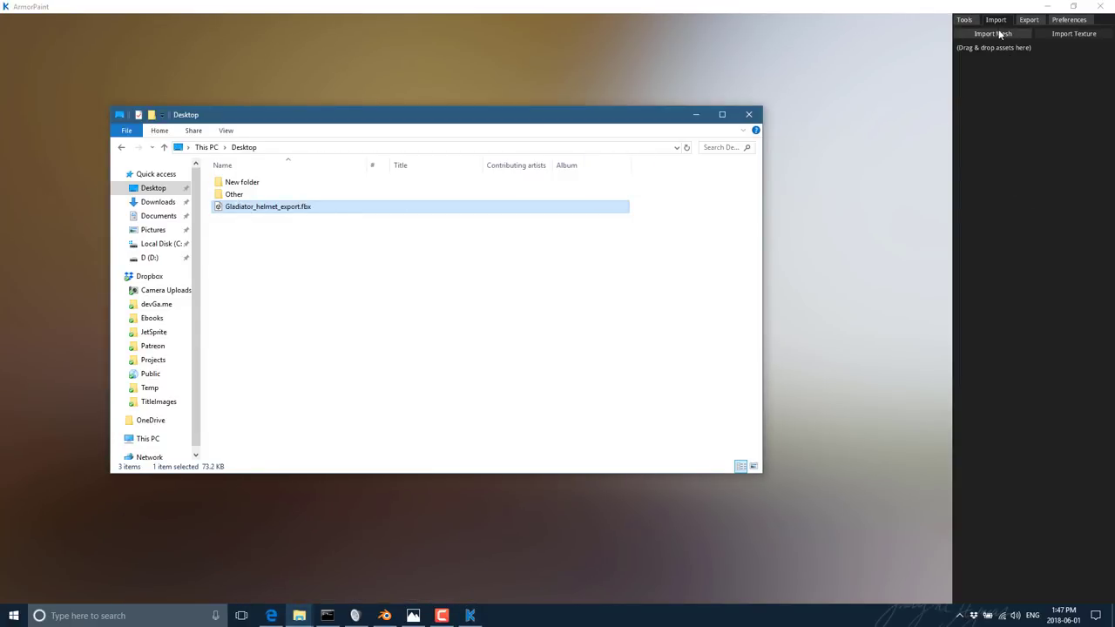
{"action": "left_click", "coordinate": [1020, 115]}
{"action": "mouse_move", "coordinate": [779, 368]}
{"action": "right_mouse_down"}
{"action": "mouse_move", "coordinate": [578, 431]}
{"action": "mouse_move", "coordinate": [635, 404]}
{"action": "mouse_move", "coordinate": [598, 436]}
{"action": "mouse_move", "coordinate": [598, 452]}
{"action": "mouse_move", "coordinate": [682, 445]}
{"action": "mouse_move", "coordinate": [793, 329]}
{"action": "right_mouse_up"}
Step: Brighten the light to about 1.31, keep the Indoor environment, and orbit the helmet side-on
{"action": "left_click", "coordinate": [964, 19]}
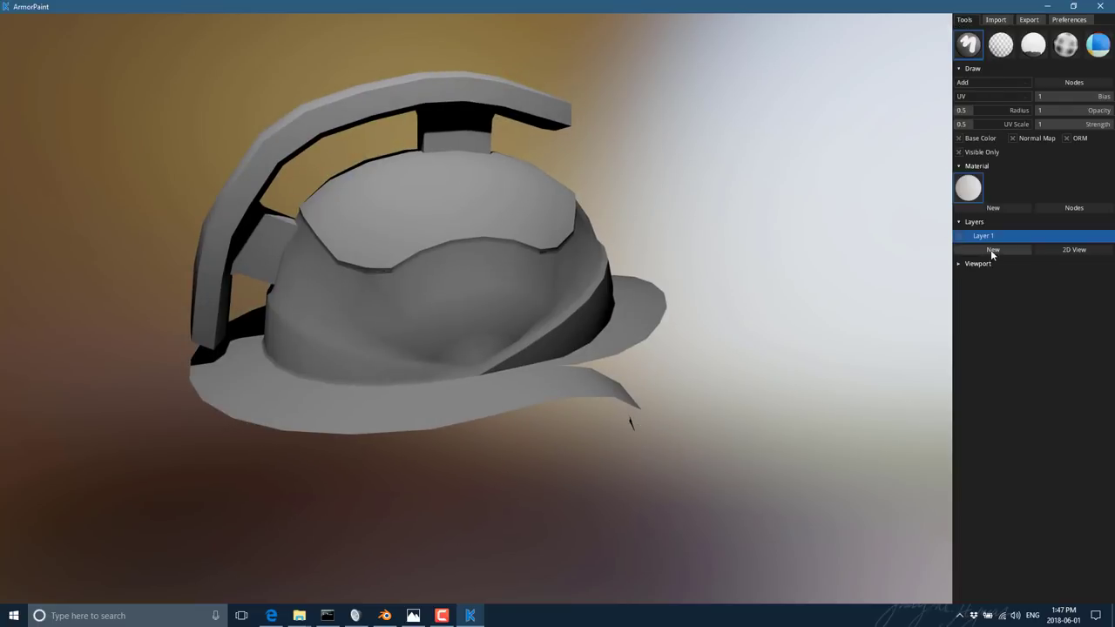
{"action": "left_click", "coordinate": [958, 263]}
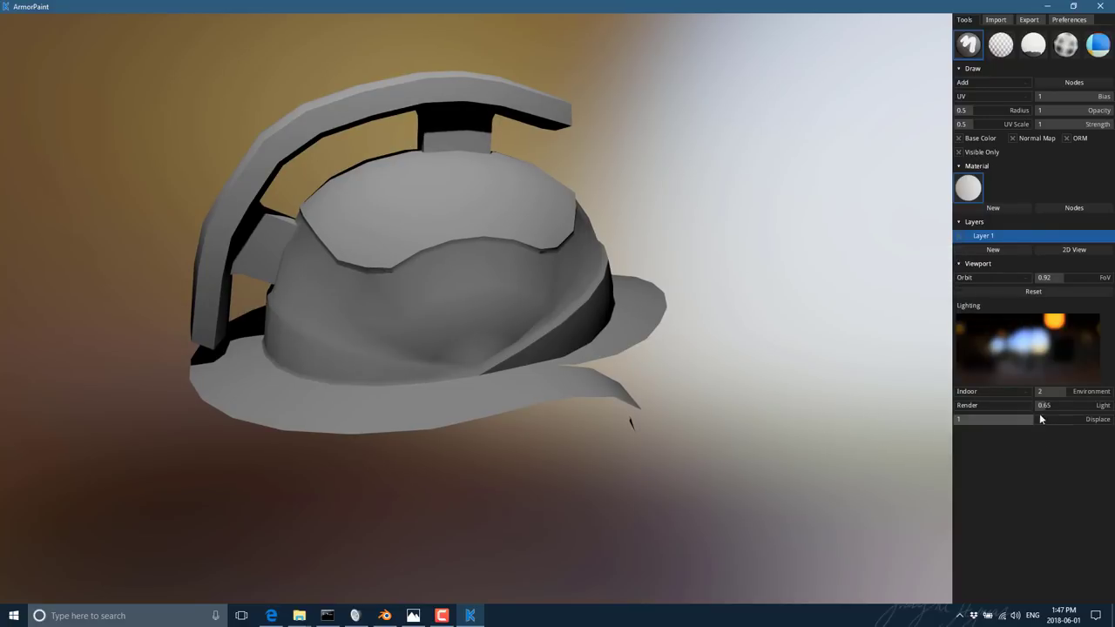
{"action": "left_click_drag", "start_coordinate": [1053, 406], "coordinate": [1083, 398]}
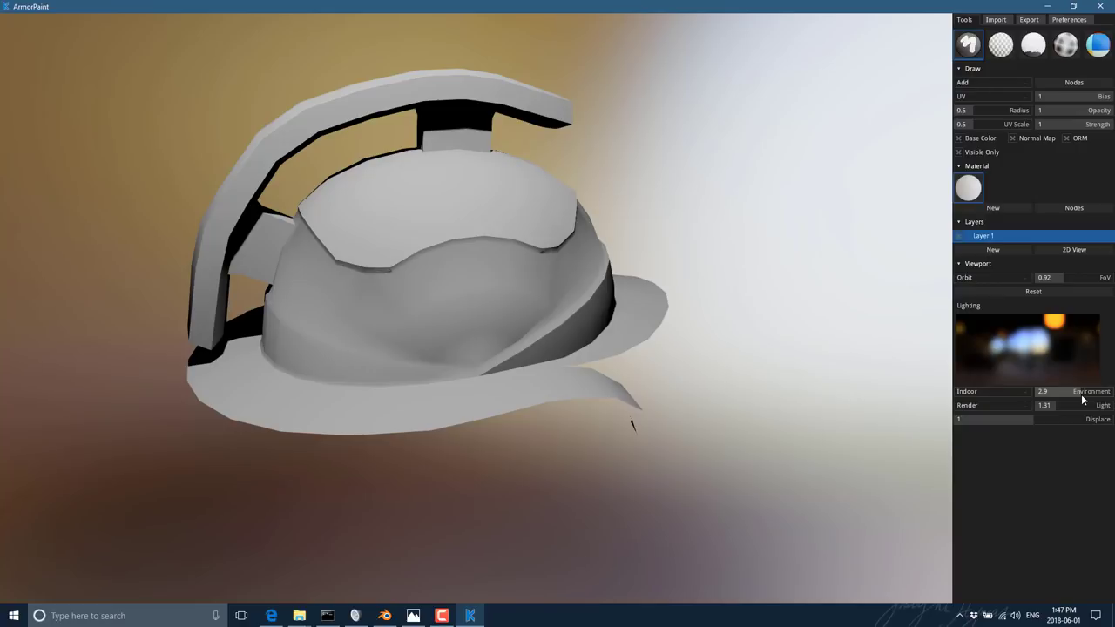
{"action": "left_click", "coordinate": [983, 390]}
{"action": "left_click", "coordinate": [965, 405]}
{"action": "mouse_move", "coordinate": [697, 316]}
{"action": "right_mouse_down"}
{"action": "mouse_move", "coordinate": [566, 377]}
{"action": "mouse_move", "coordinate": [597, 323]}
{"action": "mouse_move", "coordinate": [727, 329]}
{"action": "mouse_move", "coordinate": [455, 331]}
{"action": "mouse_move", "coordinate": [457, 367]}
{"action": "mouse_move", "coordinate": [545, 378]}
{"action": "mouse_move", "coordinate": [540, 334]}
{"action": "mouse_move", "coordinate": [554, 341]}
{"action": "mouse_move", "coordinate": [541, 349]}
{"action": "right_mouse_up"}
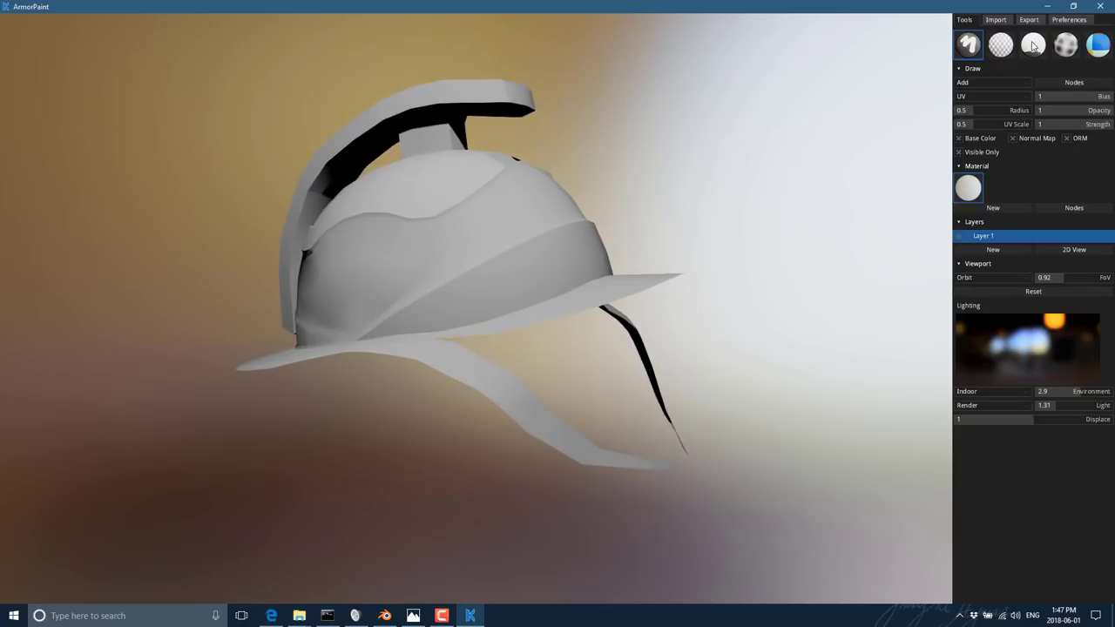
Step: Try the brush, fill, bake and Color ID tools, settling on the Fill tool
{"action": "left_click", "coordinate": [1032, 45]}
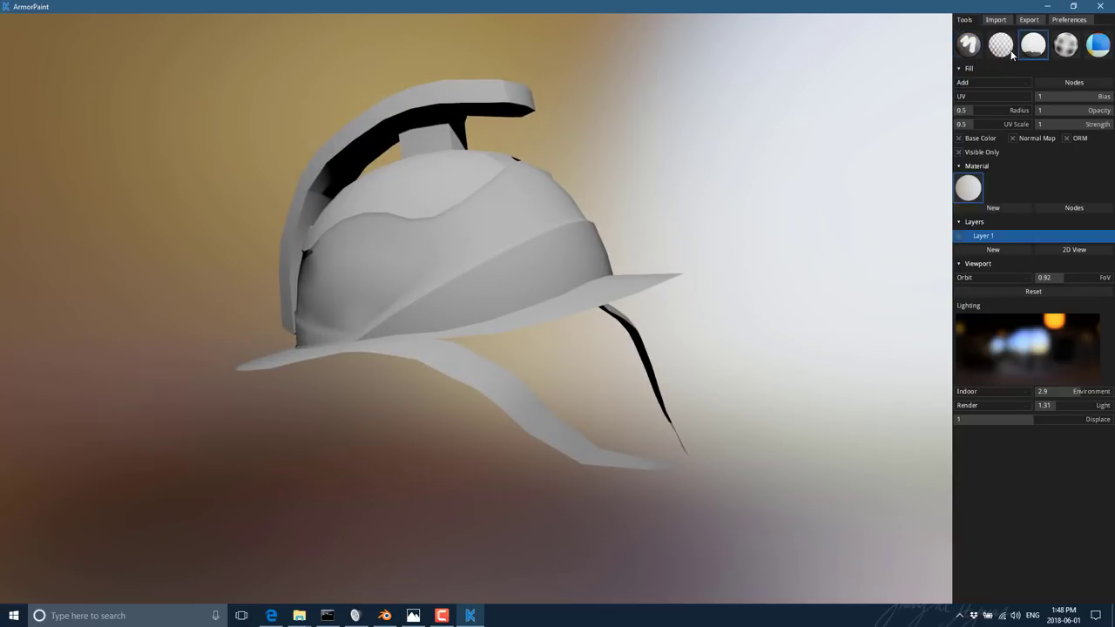
{"action": "left_click", "coordinate": [970, 41]}
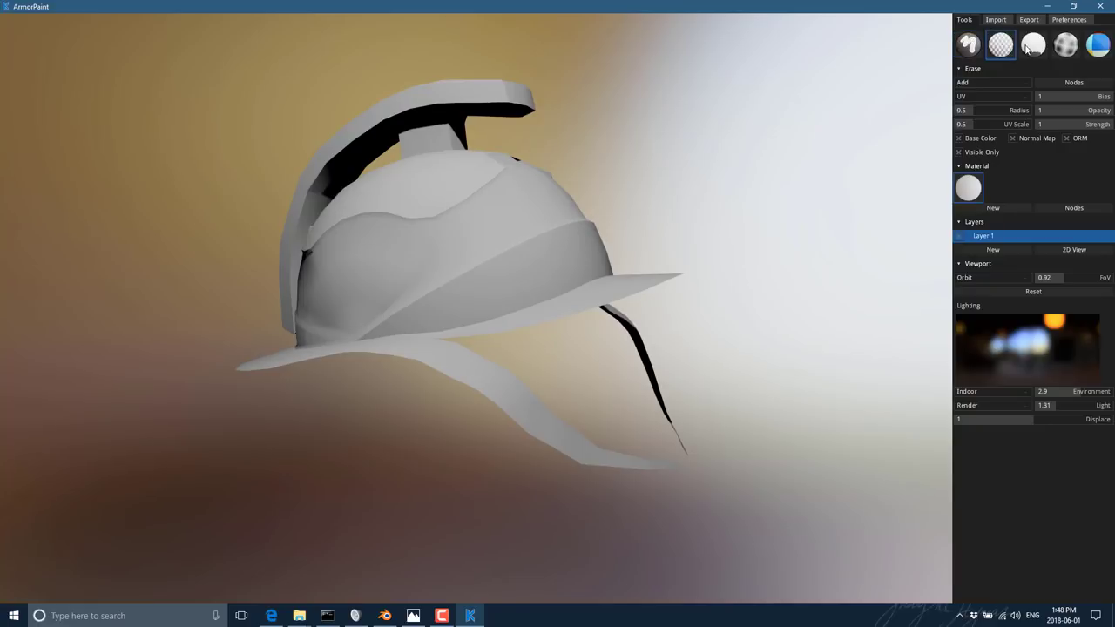
{"action": "left_click", "coordinate": [1032, 46]}
{"action": "left_click", "coordinate": [1064, 46]}
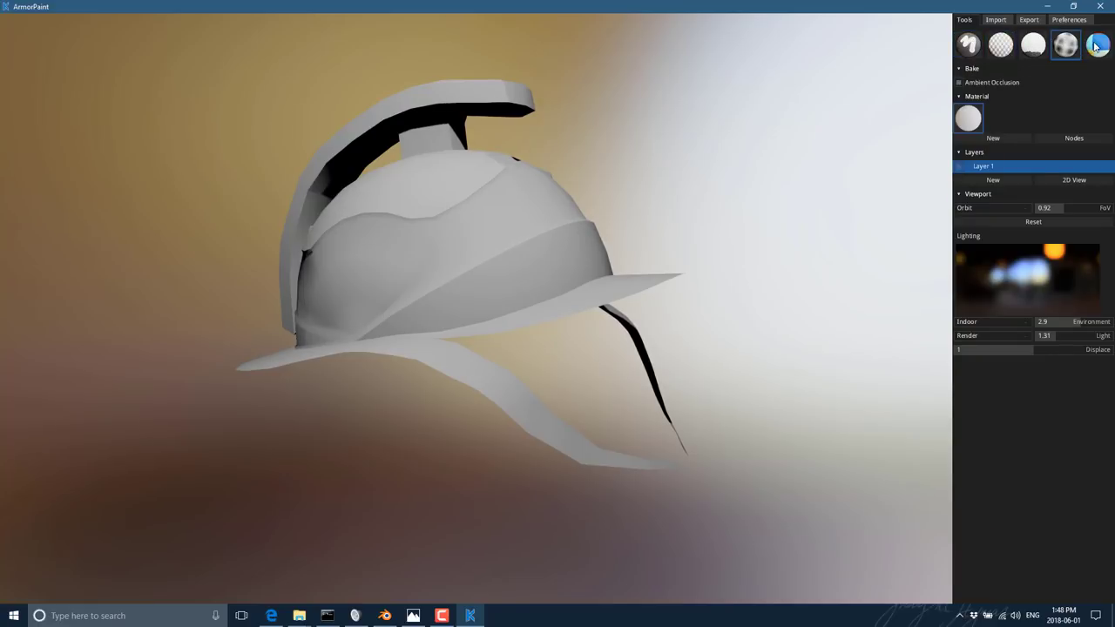
{"action": "left_click", "coordinate": [1096, 45]}
{"action": "left_click", "coordinate": [968, 45]}
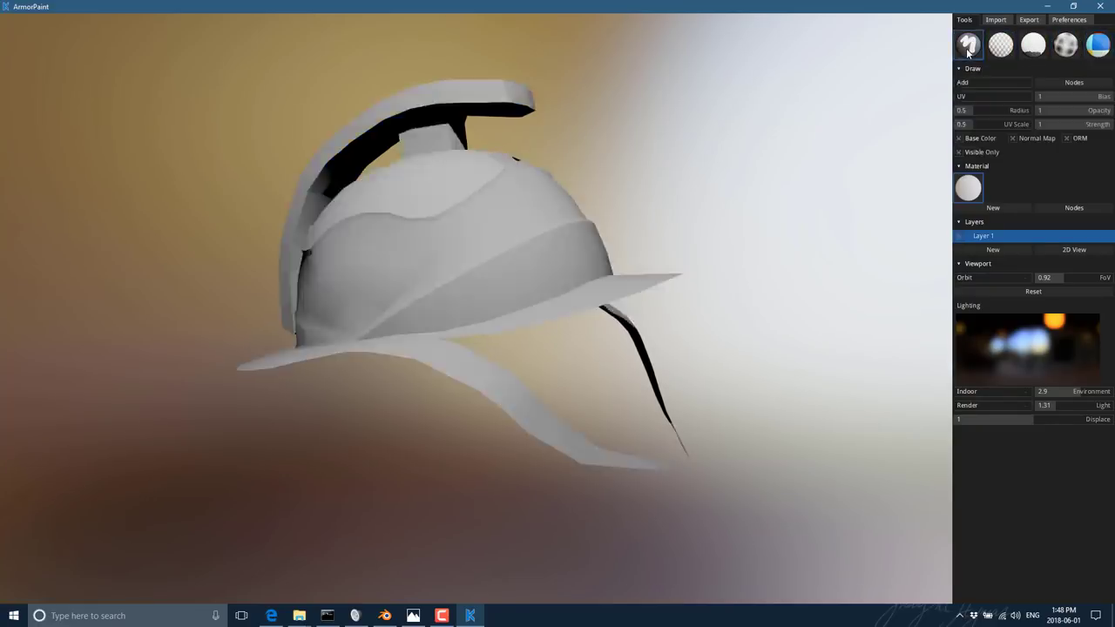
{"action": "left_click", "coordinate": [1033, 47]}
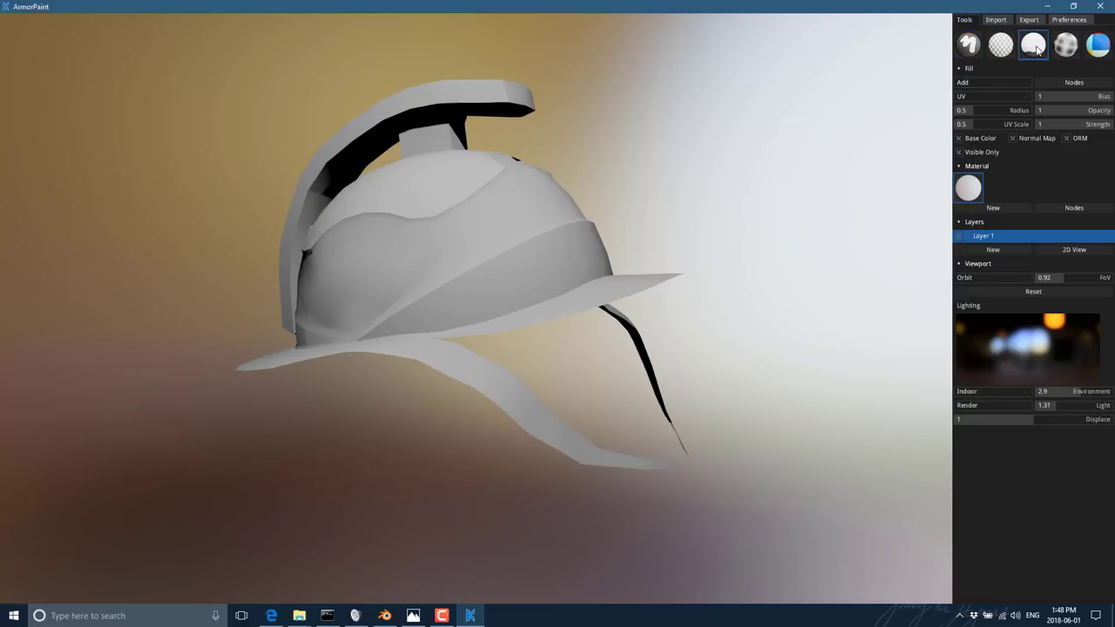
Step: Give the material an orange base colour and Metallic 0.59, and fill the helmet with it
{"action": "double_click", "coordinate": [967, 189]}
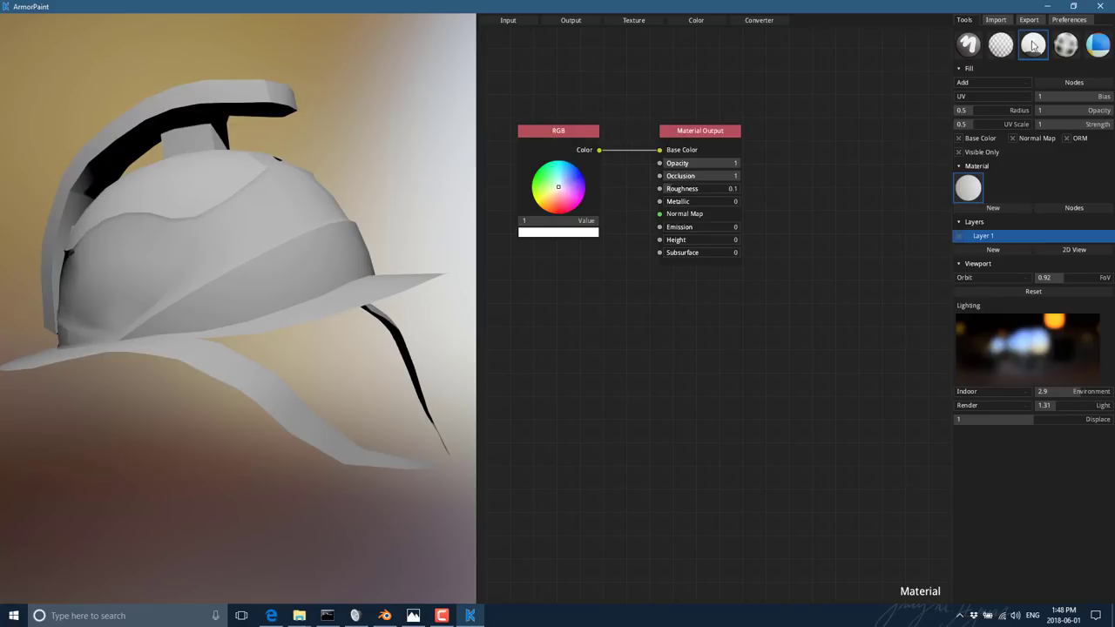
{"action": "left_click_drag", "start_coordinate": [551, 200], "coordinate": [542, 207]}
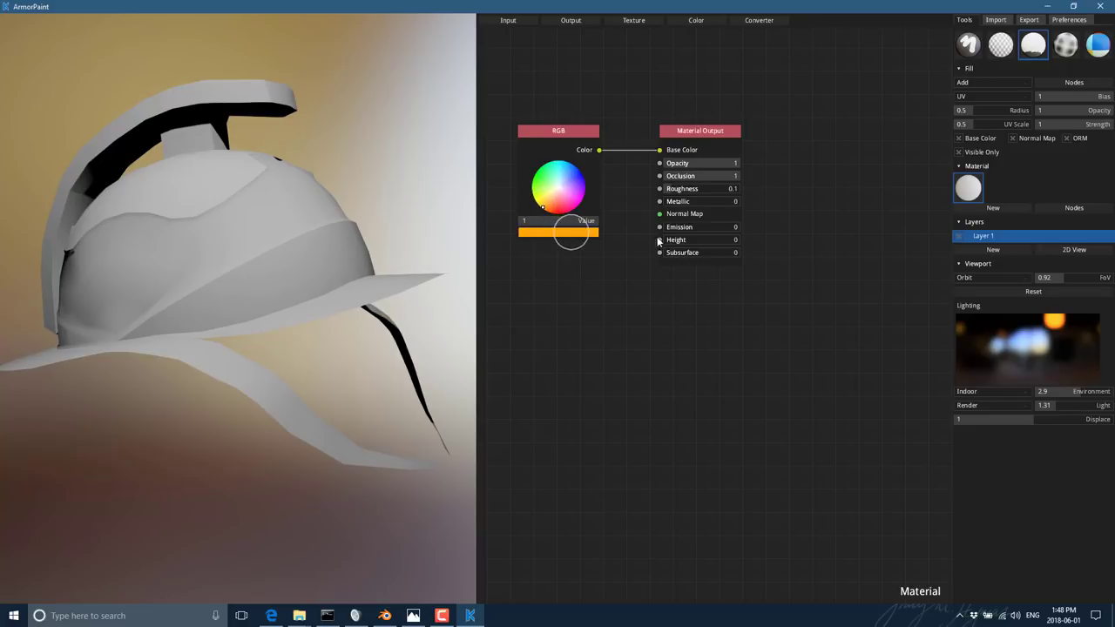
{"action": "left_click_drag", "start_coordinate": [679, 202], "coordinate": [715, 206]}
{"action": "left_click", "coordinate": [215, 220]}
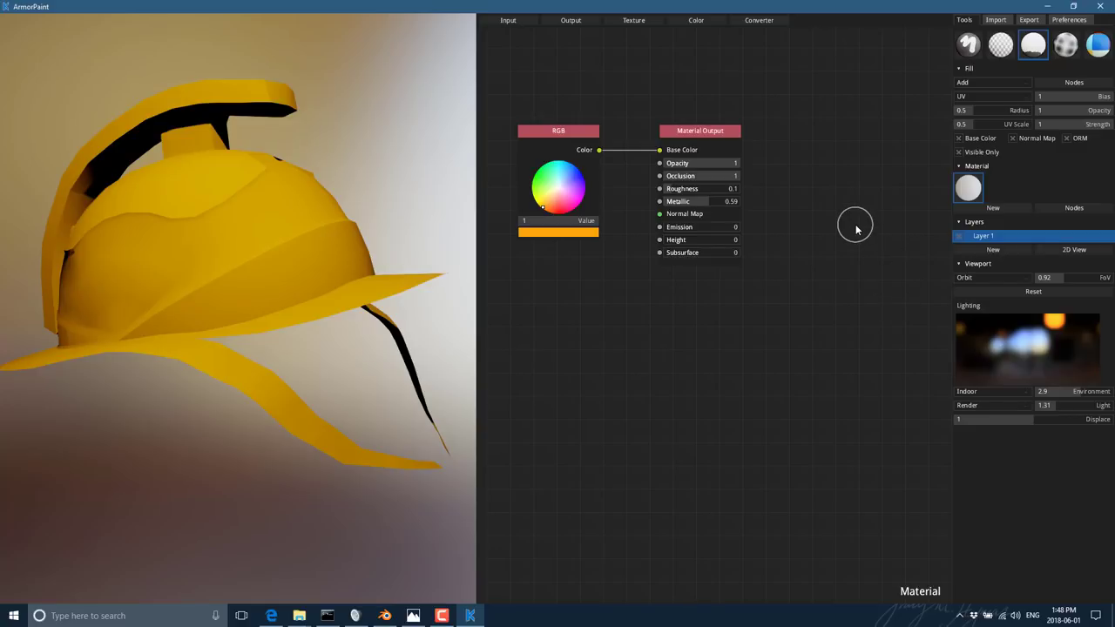
{"action": "left_click", "coordinate": [967, 44]}
Step: Paint the helmet crest blue and its tip cyan
{"action": "left_click_drag", "start_coordinate": [557, 188], "coordinate": [582, 177]}
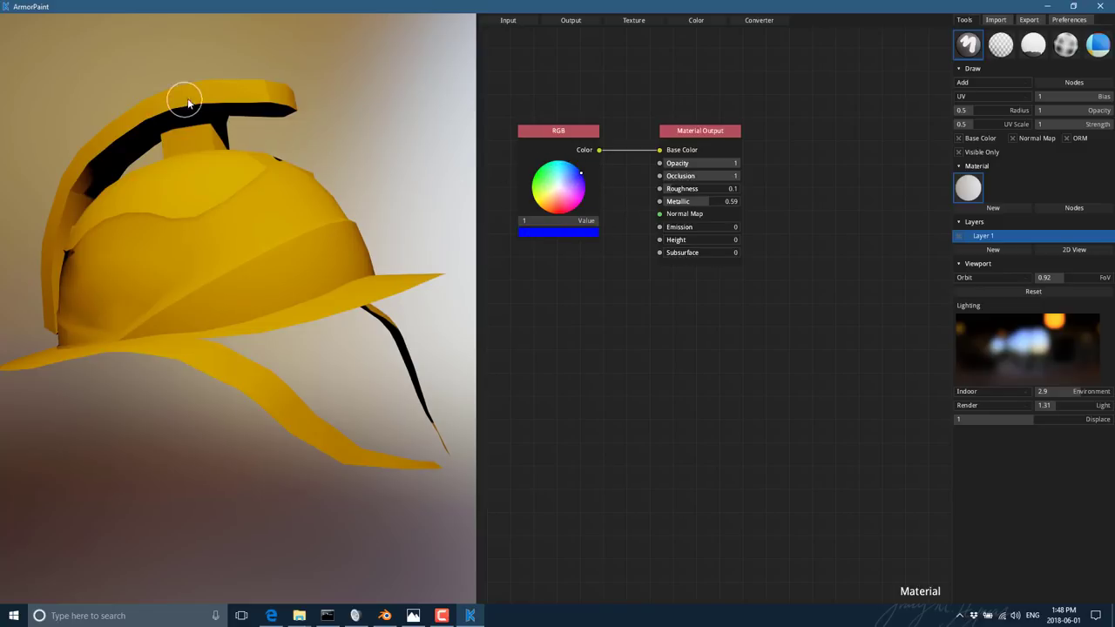
{"action": "mouse_move", "coordinate": [276, 92]}
{"action": "left_mouse_down"}
{"action": "mouse_move", "coordinate": [148, 114]}
{"action": "mouse_move", "coordinate": [50, 209]}
{"action": "mouse_move", "coordinate": [45, 344]}
{"action": "left_mouse_up"}
{"action": "left_click_drag", "start_coordinate": [580, 173], "coordinate": [562, 163]}
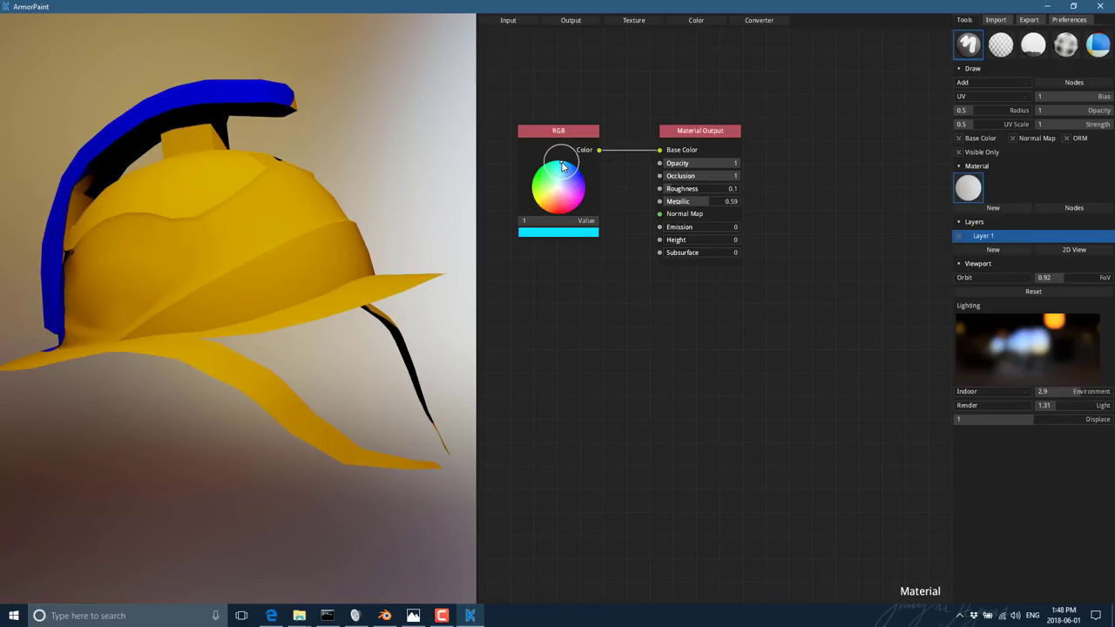
{"action": "left_click_drag", "start_coordinate": [276, 108], "coordinate": [290, 99]}
Step: Set brush opacity to 0.24 and strength to about 0.43, then stroke light blue along the crest
{"action": "left_click", "coordinate": [1072, 82]}
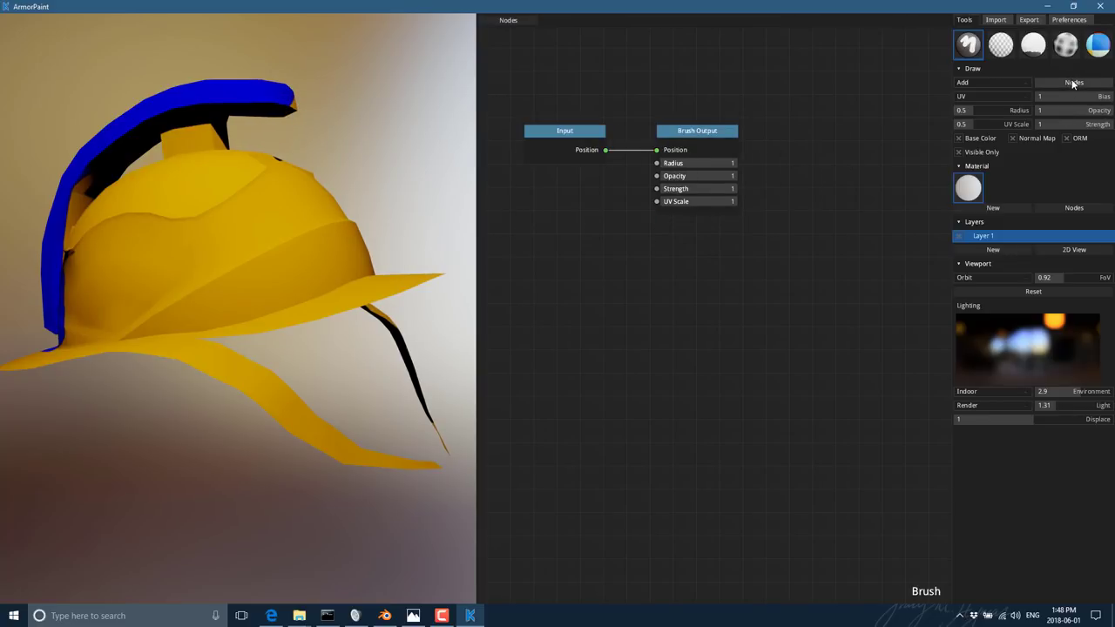
{"action": "left_click", "coordinate": [673, 177]}
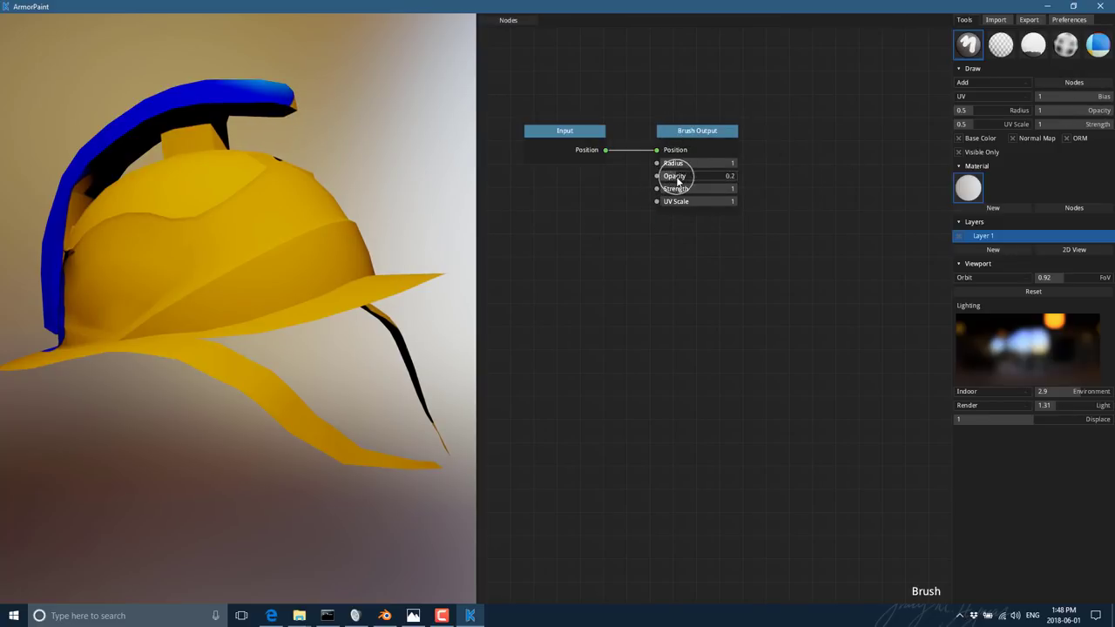
{"action": "left_click", "coordinate": [676, 176]}
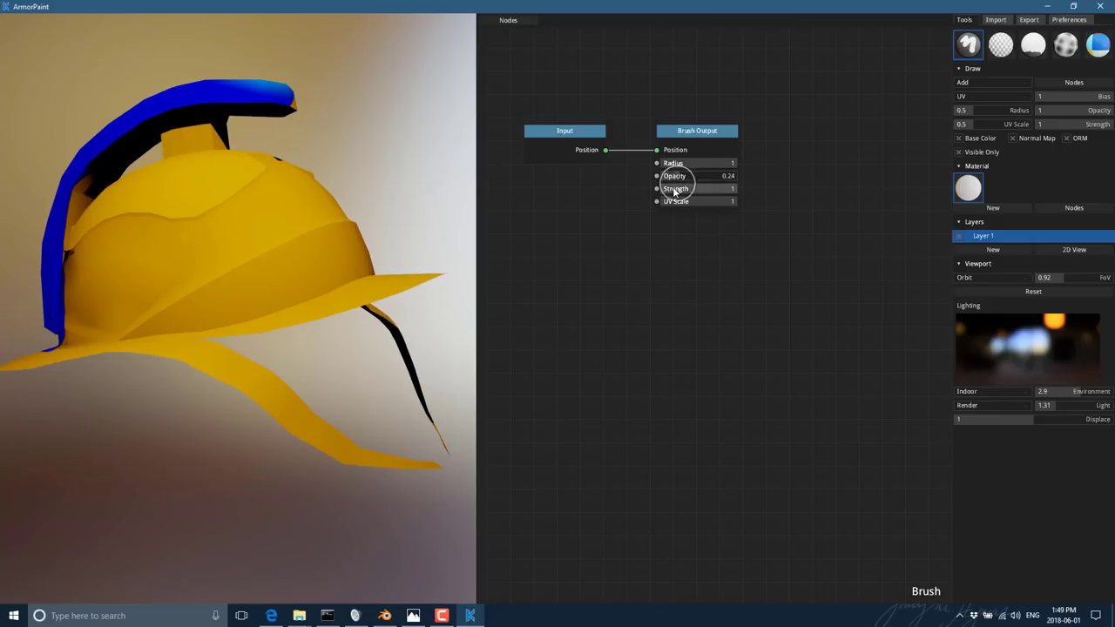
{"action": "left_click_drag", "start_coordinate": [671, 188], "coordinate": [700, 192]}
{"action": "mouse_move", "coordinate": [236, 112]}
{"action": "left_mouse_down"}
{"action": "mouse_move", "coordinate": [266, 92]}
{"action": "mouse_move", "coordinate": [154, 108]}
{"action": "left_mouse_up"}
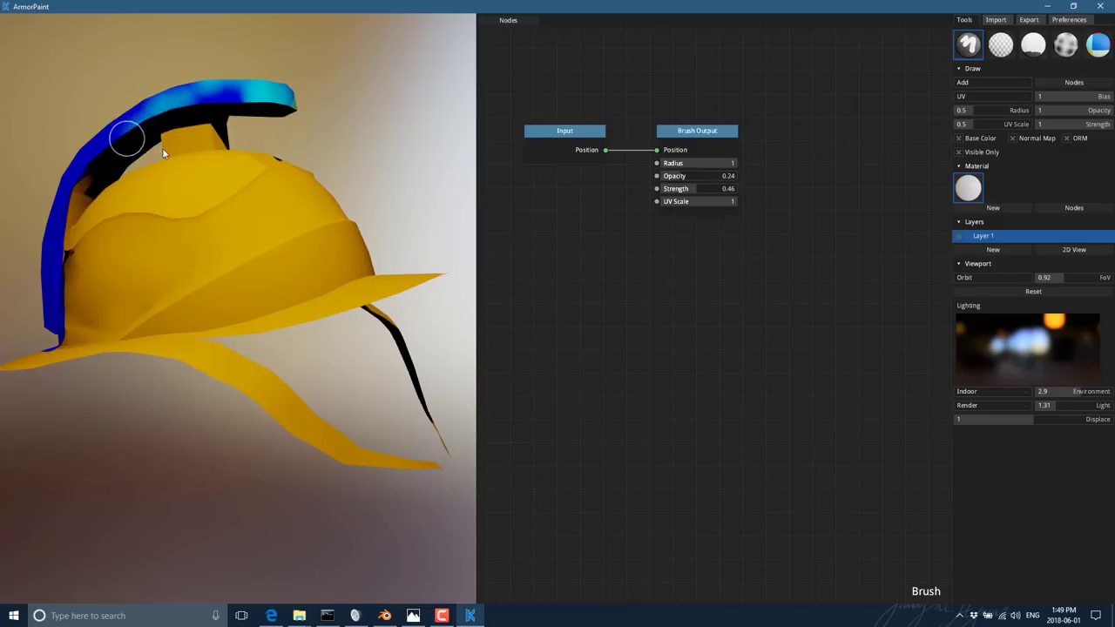
Step: Lower brush strength to 0.07, repaint the dark crest patch light cyan, and move the Brush Output node
{"action": "left_click", "coordinate": [672, 191]}
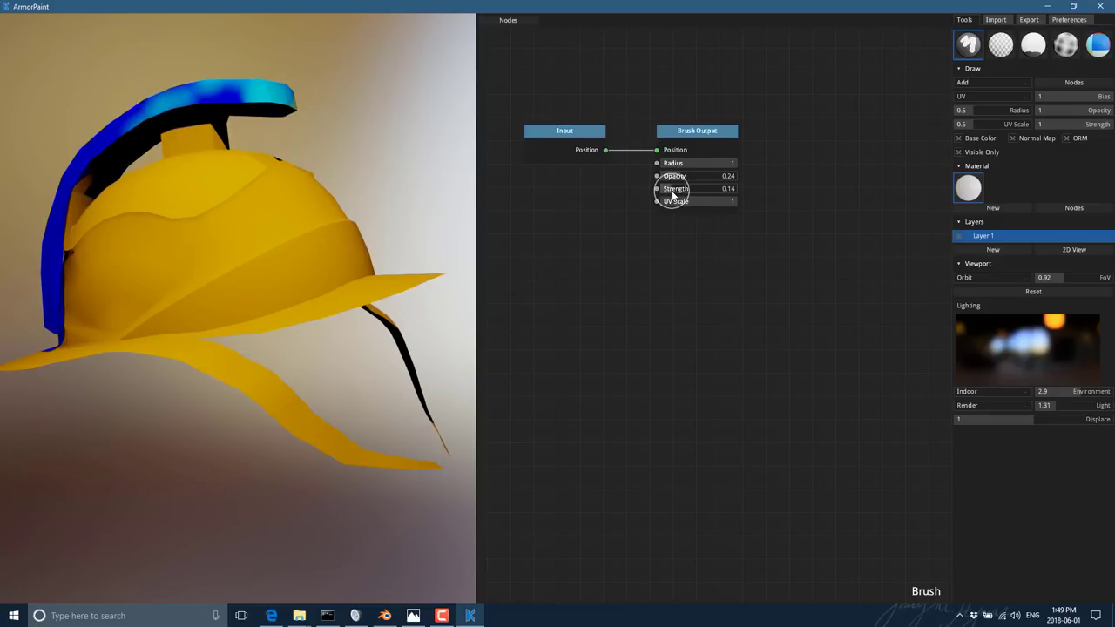
{"action": "left_click_drag", "start_coordinate": [672, 193], "coordinate": [665, 192]}
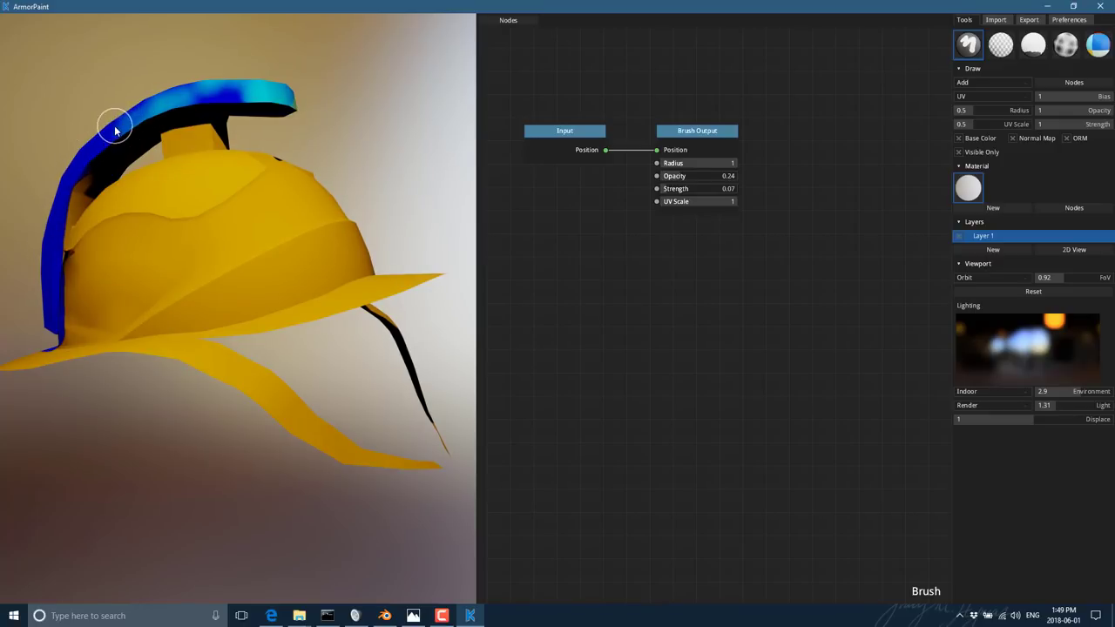
{"action": "left_click_drag", "start_coordinate": [195, 98], "coordinate": [242, 94]}
{"action": "left_click_drag", "start_coordinate": [695, 131], "coordinate": [778, 196]}
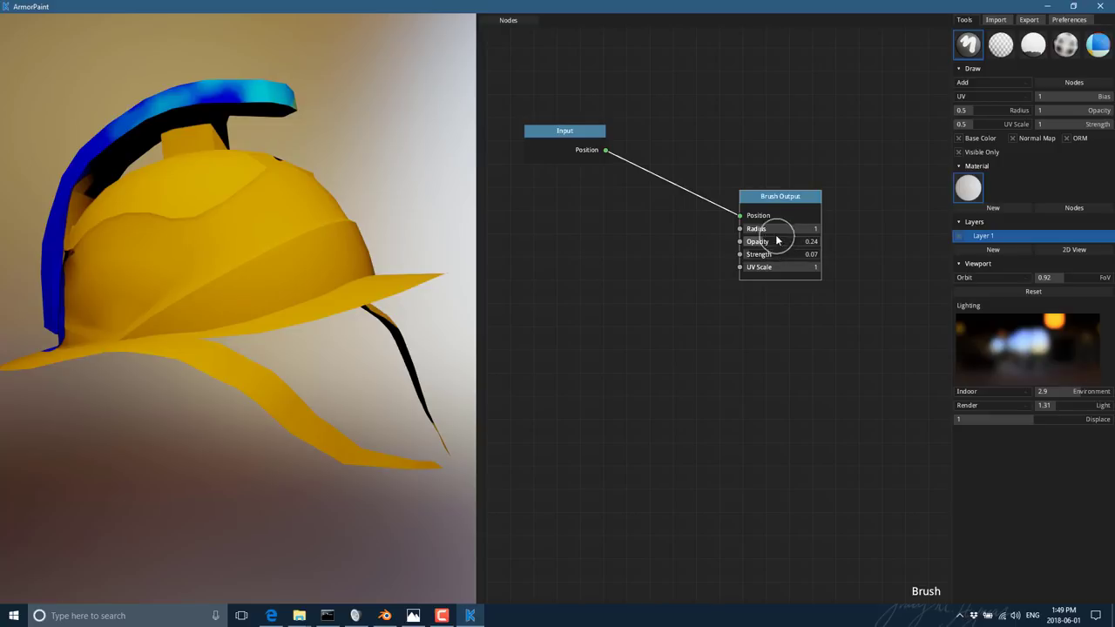
Step: Add a Time node to the brush graph and place it up-left
{"action": "left_click", "coordinate": [507, 21]}
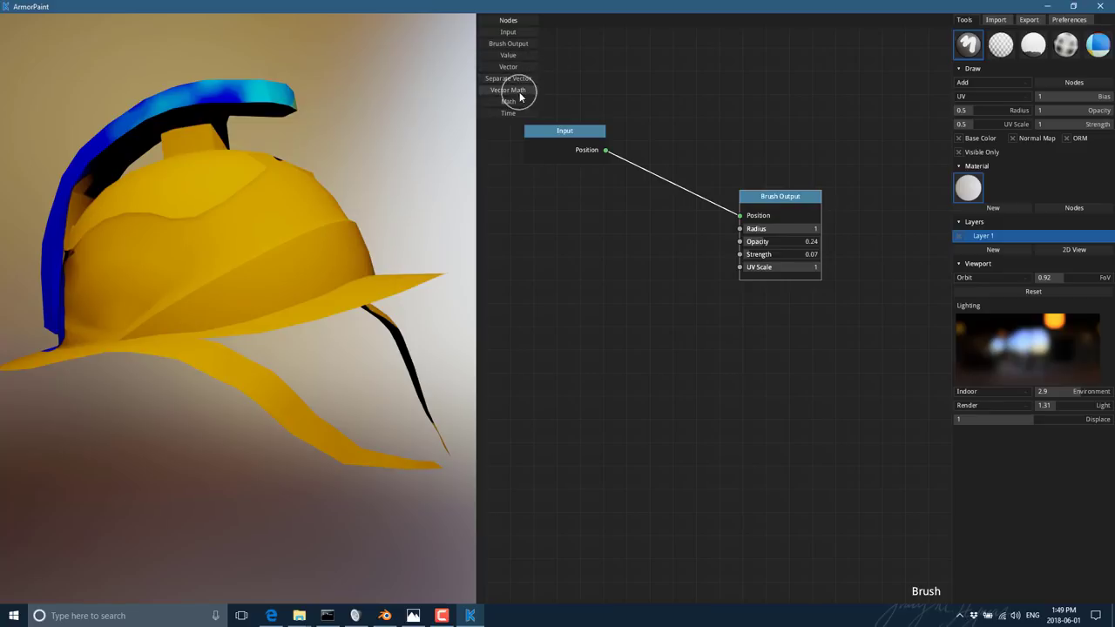
{"action": "left_click", "coordinate": [508, 113]}
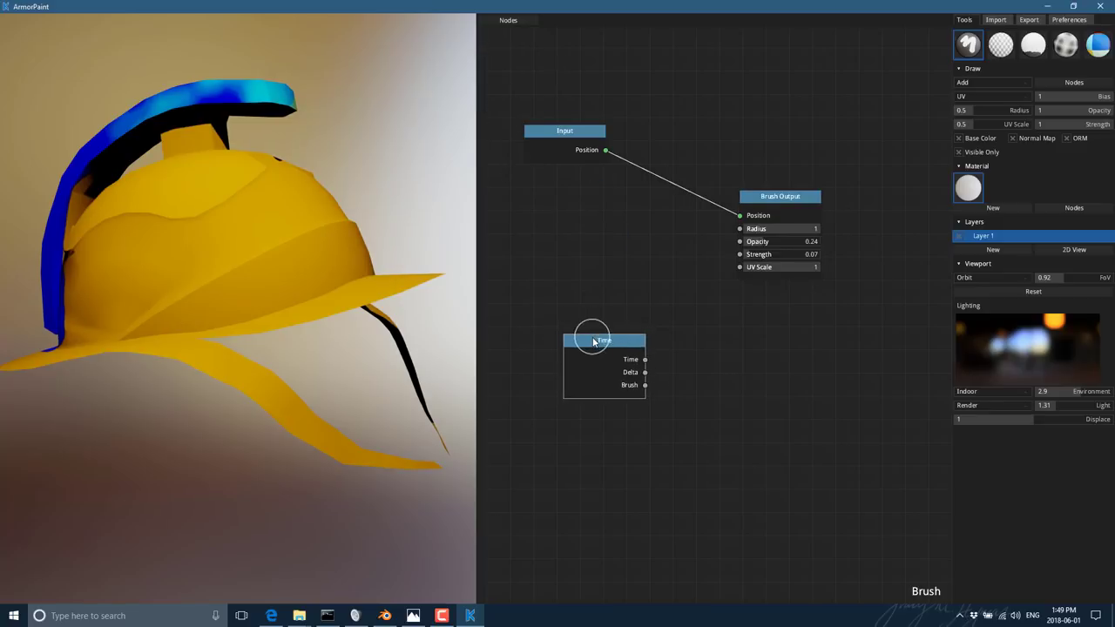
{"action": "left_click_drag", "start_coordinate": [590, 338], "coordinate": [552, 330]}
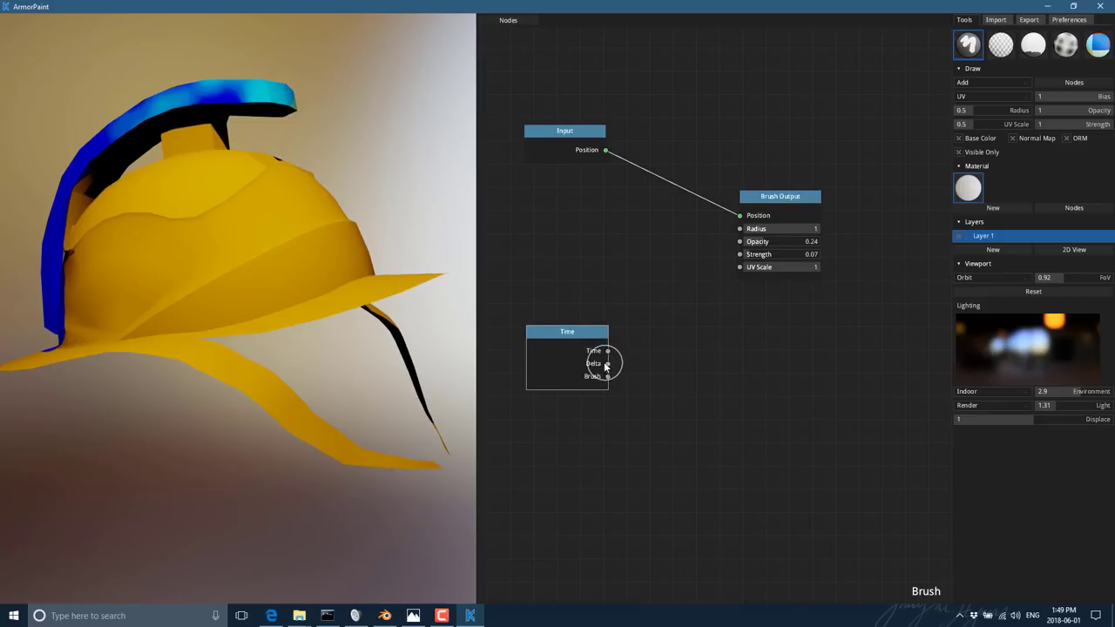
{"action": "left_click_drag", "start_coordinate": [570, 331], "coordinate": [543, 312]}
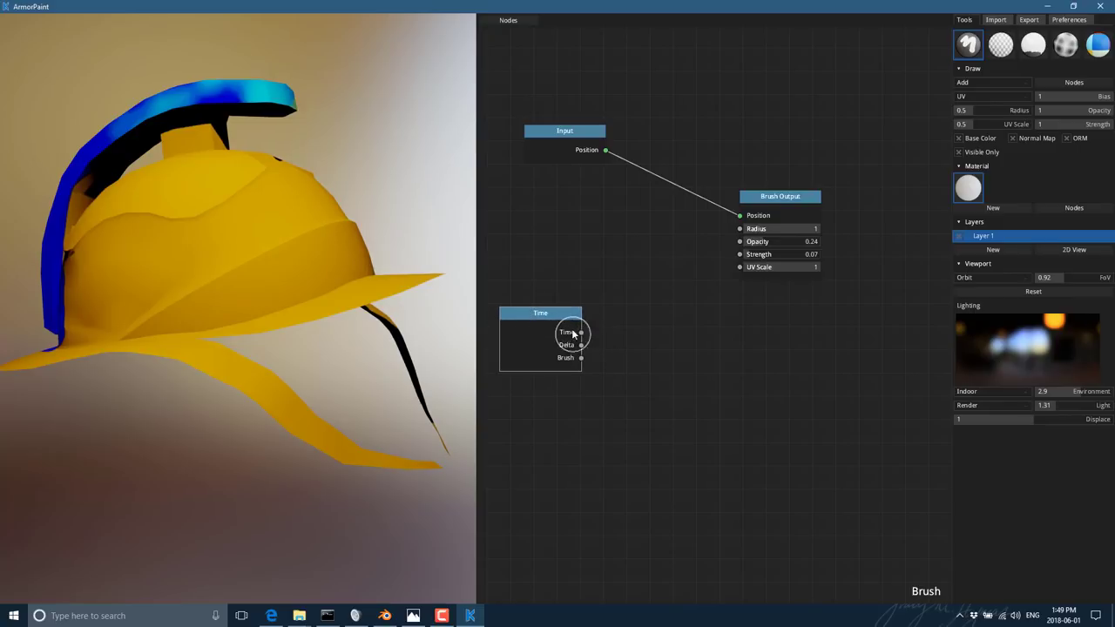
Step: Add a Math node and wire the Time node's Time and Delta outputs into it
{"action": "left_click", "coordinate": [501, 32]}
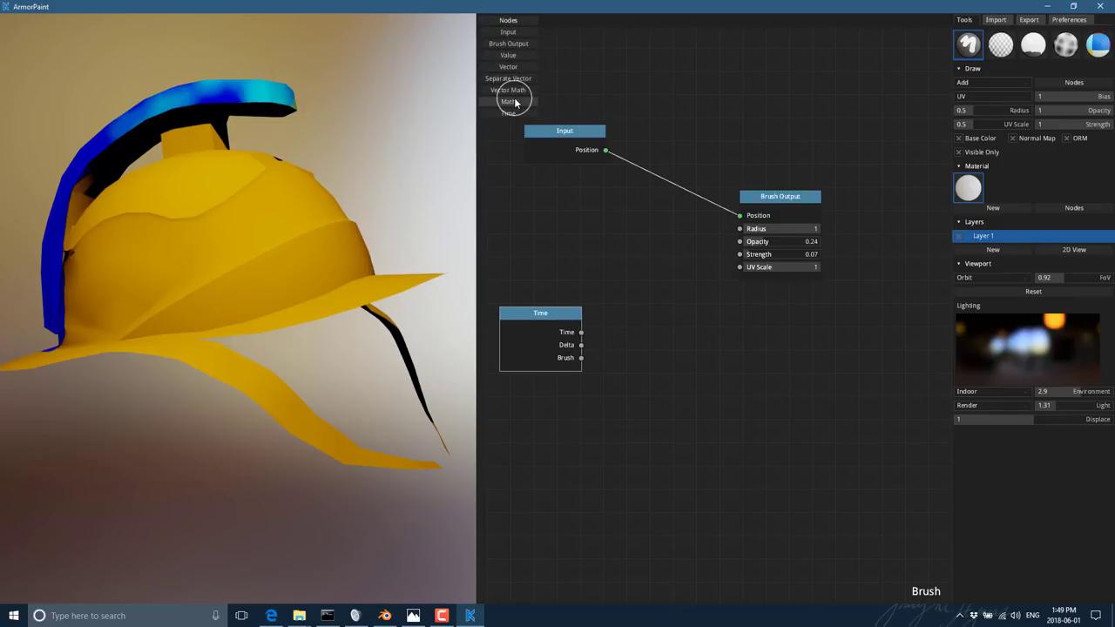
{"action": "left_click", "coordinate": [511, 100]}
{"action": "left_click", "coordinate": [651, 317]}
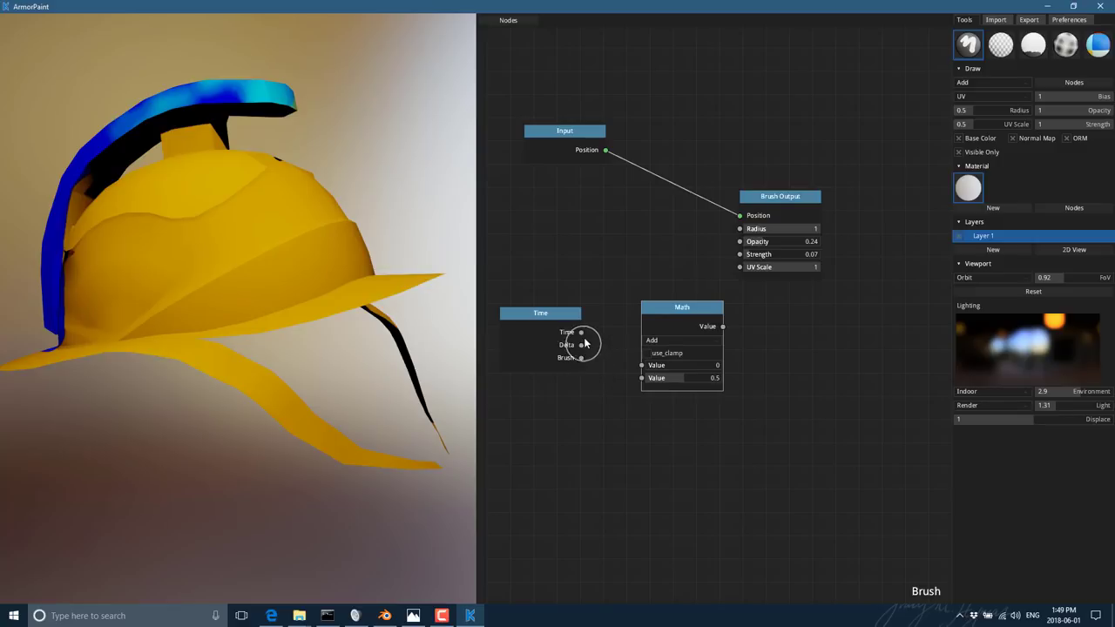
{"action": "left_click_drag", "start_coordinate": [581, 332], "coordinate": [641, 365]}
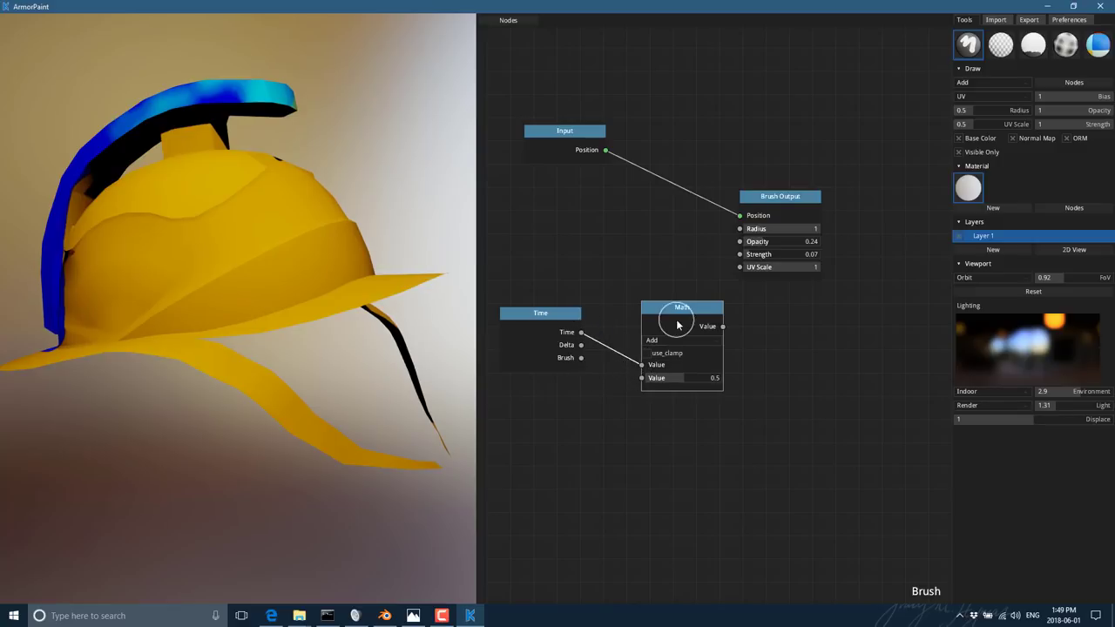
{"action": "left_click_drag", "start_coordinate": [674, 309], "coordinate": [632, 255]}
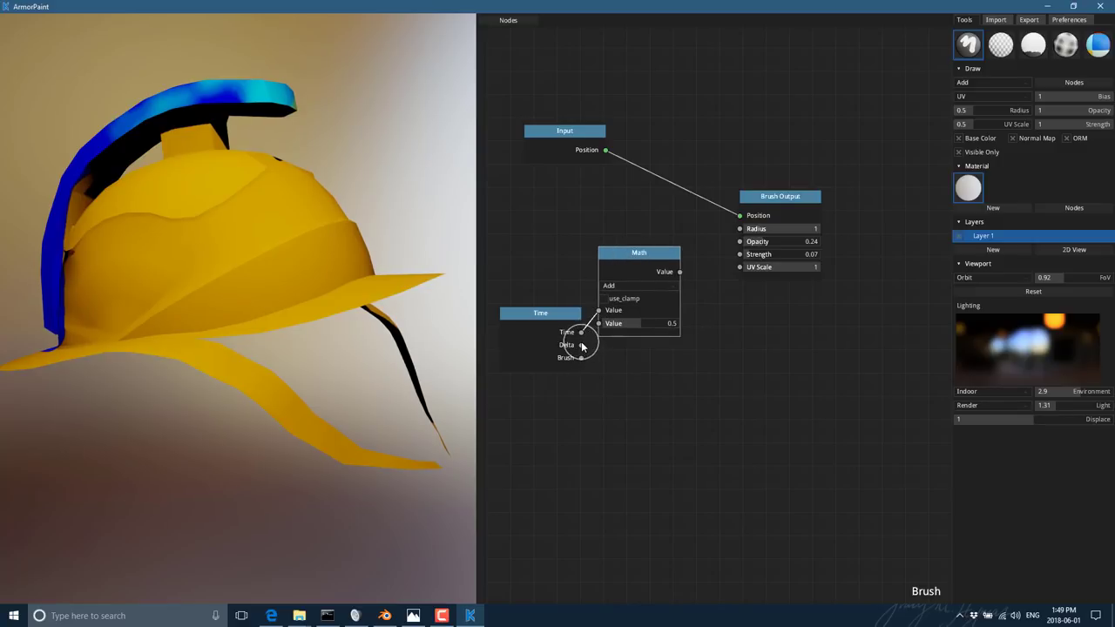
{"action": "left_click_drag", "start_coordinate": [583, 345], "coordinate": [598, 323]}
{"action": "left_click_drag", "start_coordinate": [637, 252], "coordinate": [674, 301]}
Step: Link the Math node to brush Opacity and set its operation to Multiply
{"action": "left_click", "coordinate": [702, 337]}
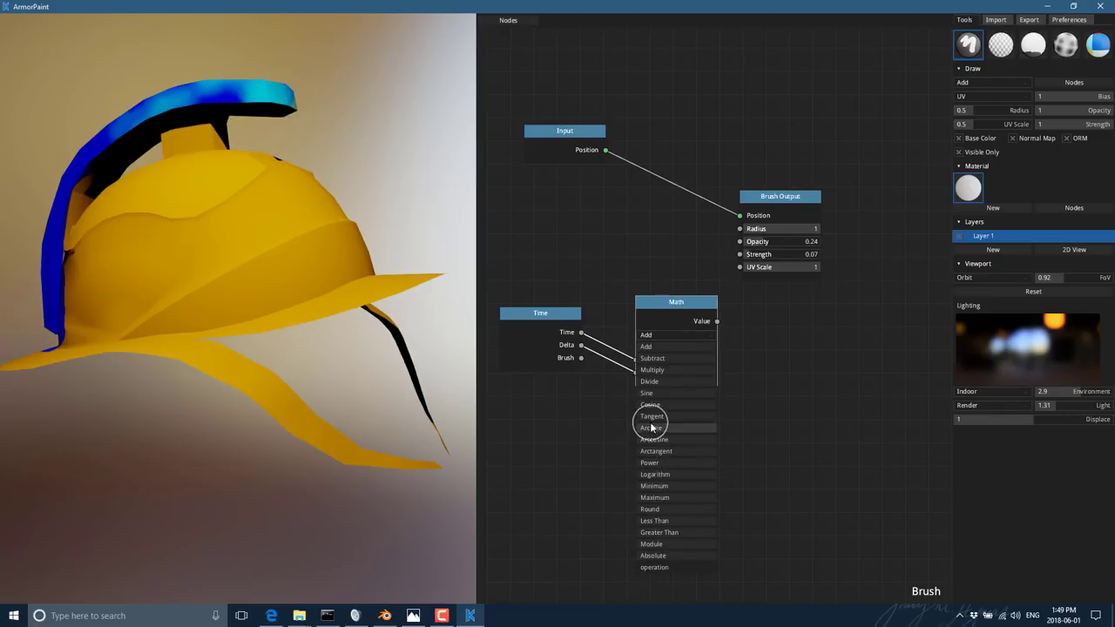
{"action": "left_click", "coordinate": [647, 393]}
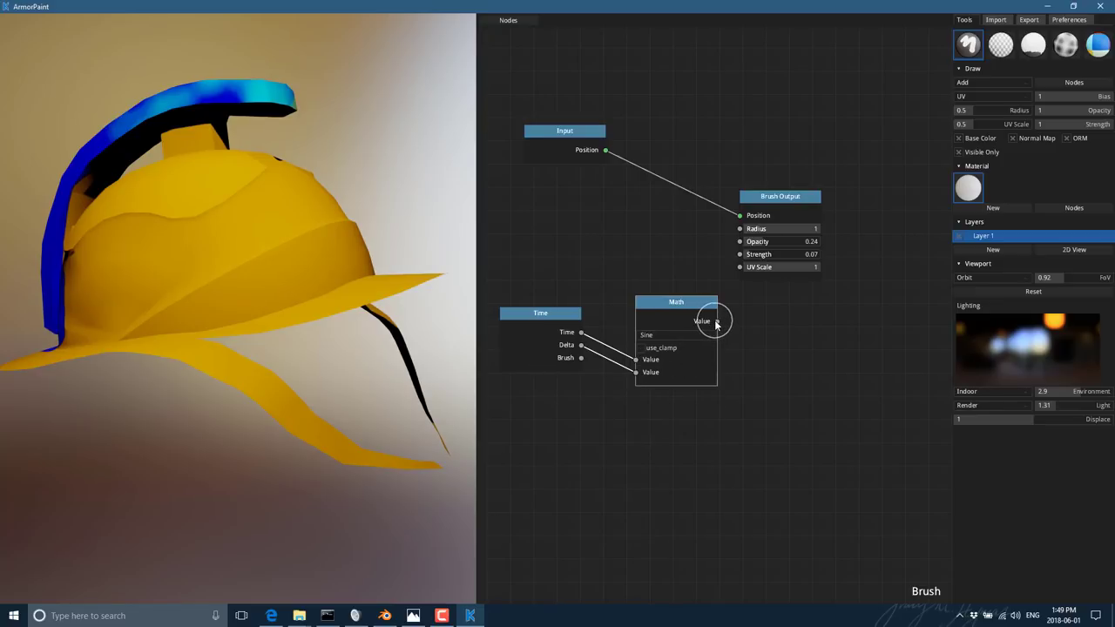
{"action": "left_click_drag", "start_coordinate": [716, 321], "coordinate": [739, 241]}
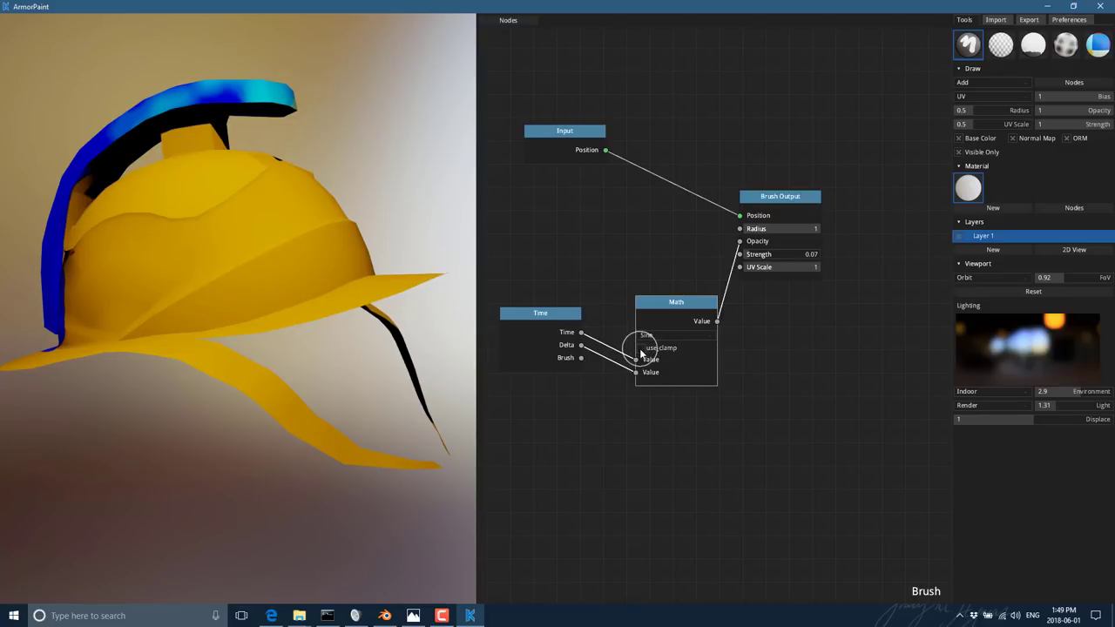
{"action": "left_click", "coordinate": [675, 334]}
{"action": "left_click", "coordinate": [666, 374]}
Step: Delete the Time and Math nodes, reset brush opacity and strength to 1, then show material nodes
{"action": "key", "text": "Delete"}
{"action": "left_click", "coordinate": [540, 315]}
{"action": "key", "text": "Delete"}
{"action": "left_click_drag", "start_coordinate": [757, 241], "coordinate": [880, 237]}
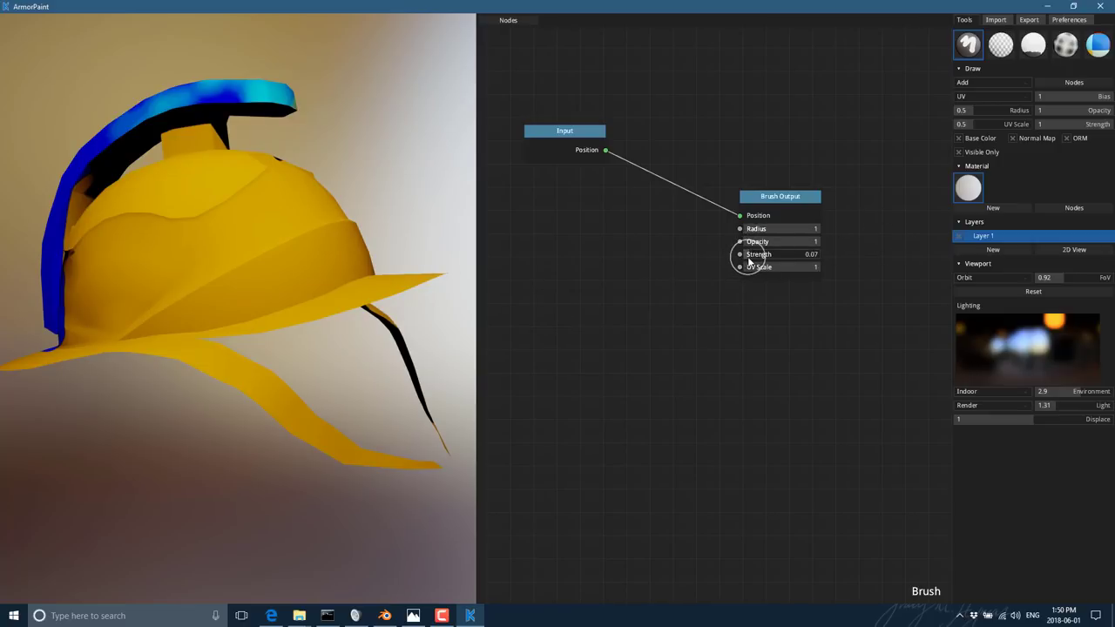
{"action": "left_click_drag", "start_coordinate": [749, 260], "coordinate": [858, 260]}
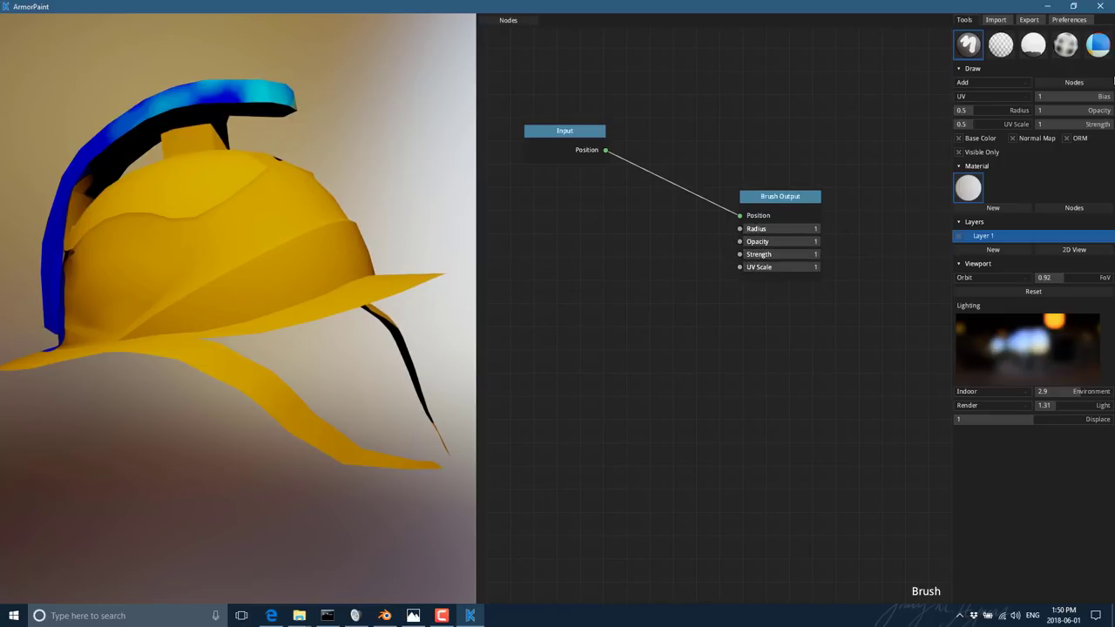
{"action": "left_click", "coordinate": [1080, 82]}
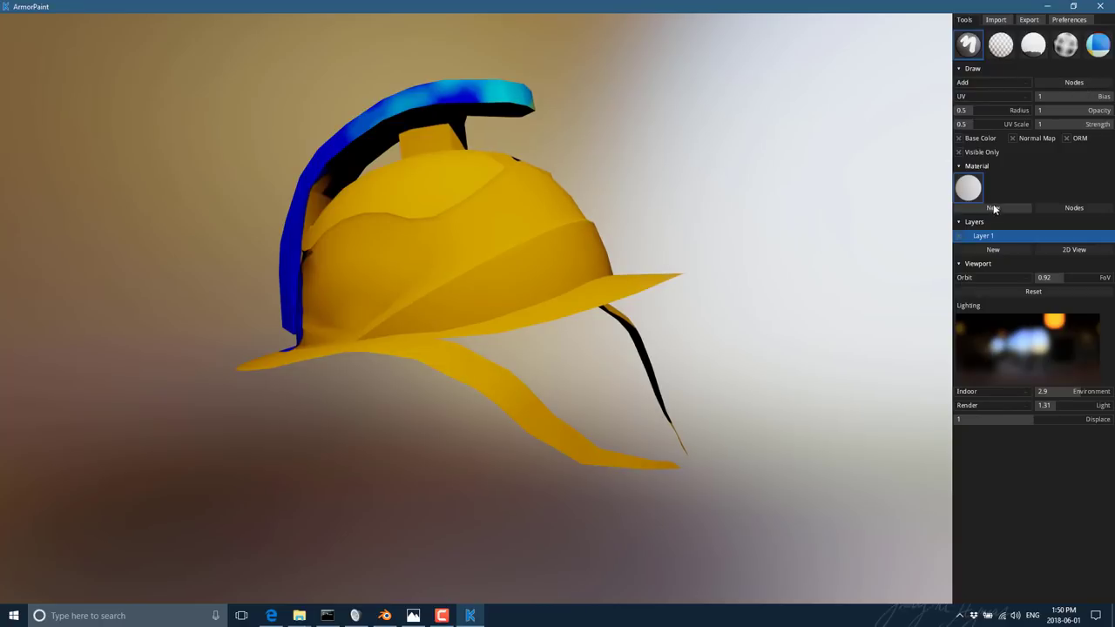
{"action": "key", "text": "Tab"}
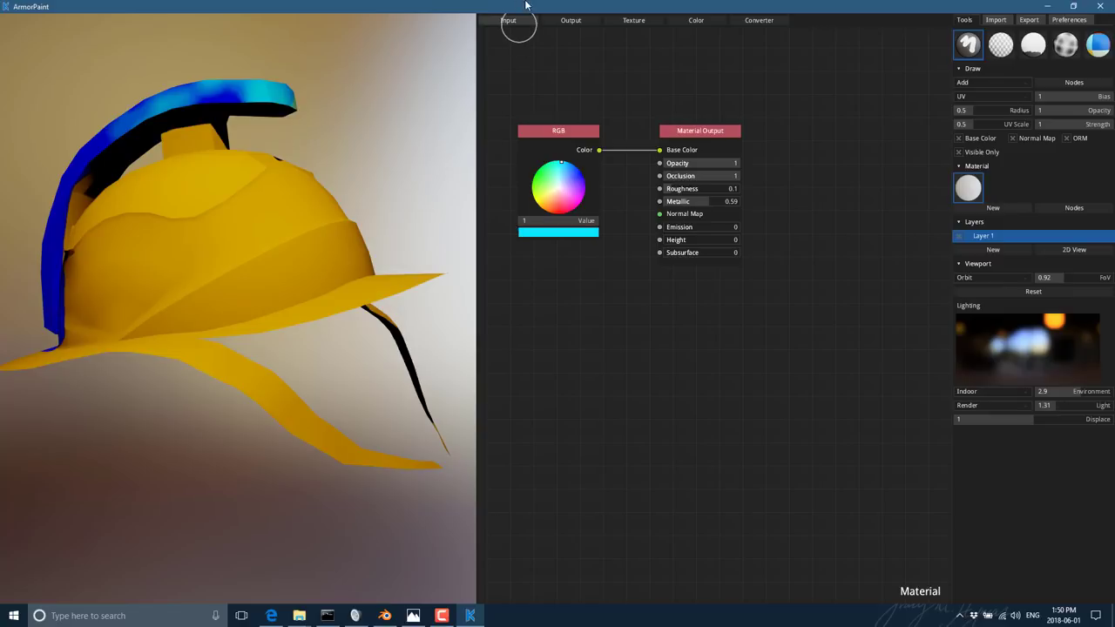
Step: Add an Image Texture node to the material graph and position it
{"action": "left_click", "coordinate": [634, 21]}
{"action": "left_click", "coordinate": [637, 32]}
{"action": "left_click_drag", "start_coordinate": [613, 428], "coordinate": [578, 375]}
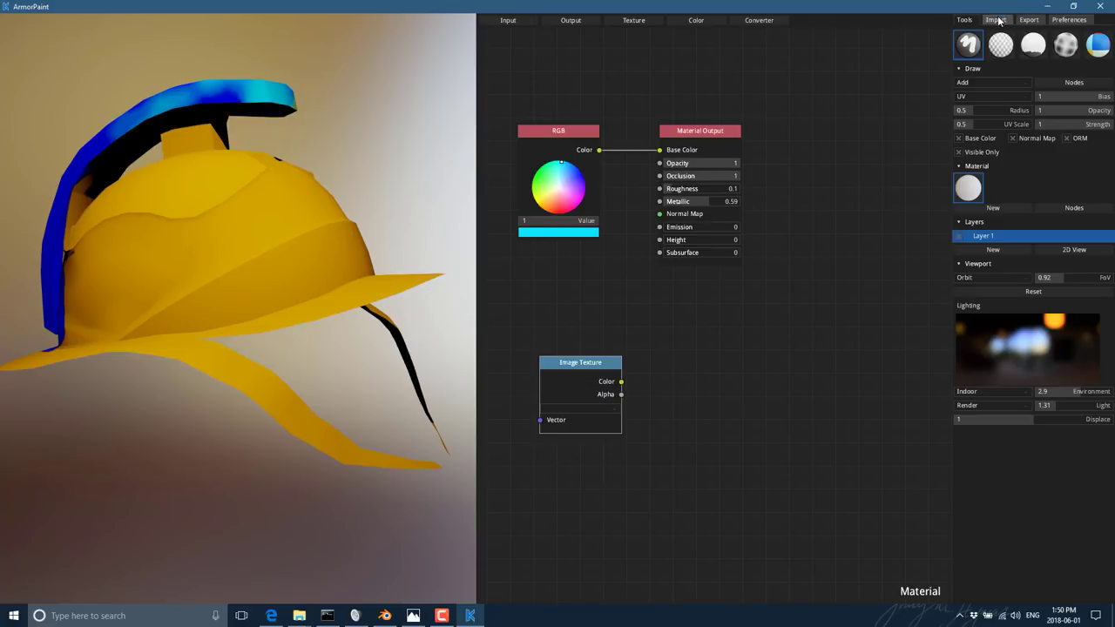
{"action": "left_click", "coordinate": [999, 20]}
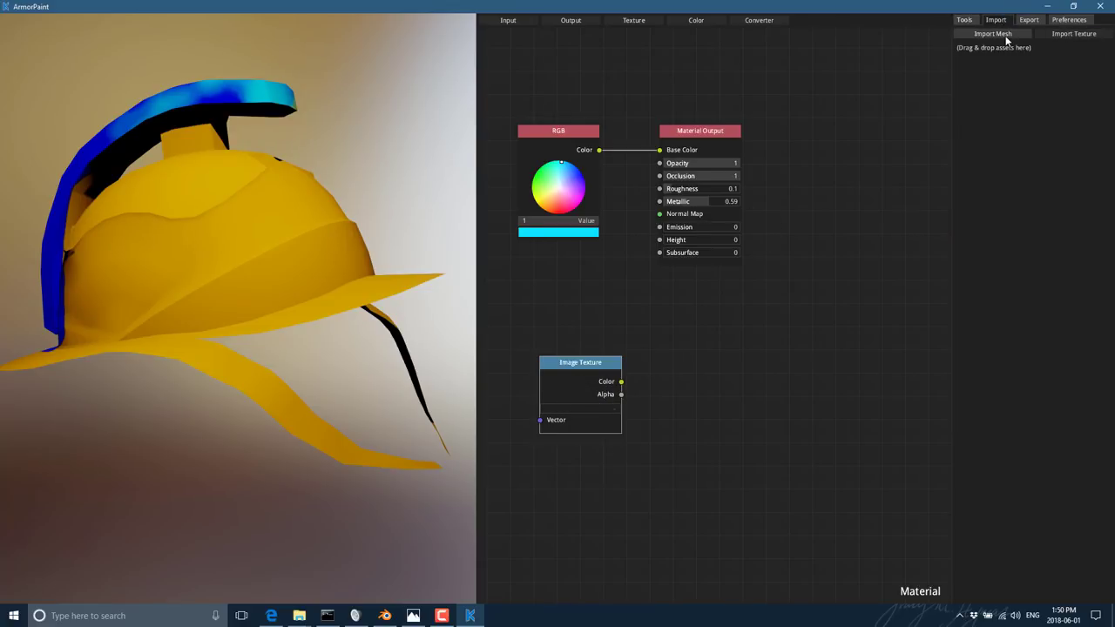
{"action": "left_click_drag", "start_coordinate": [677, 308], "coordinate": [565, 424]}
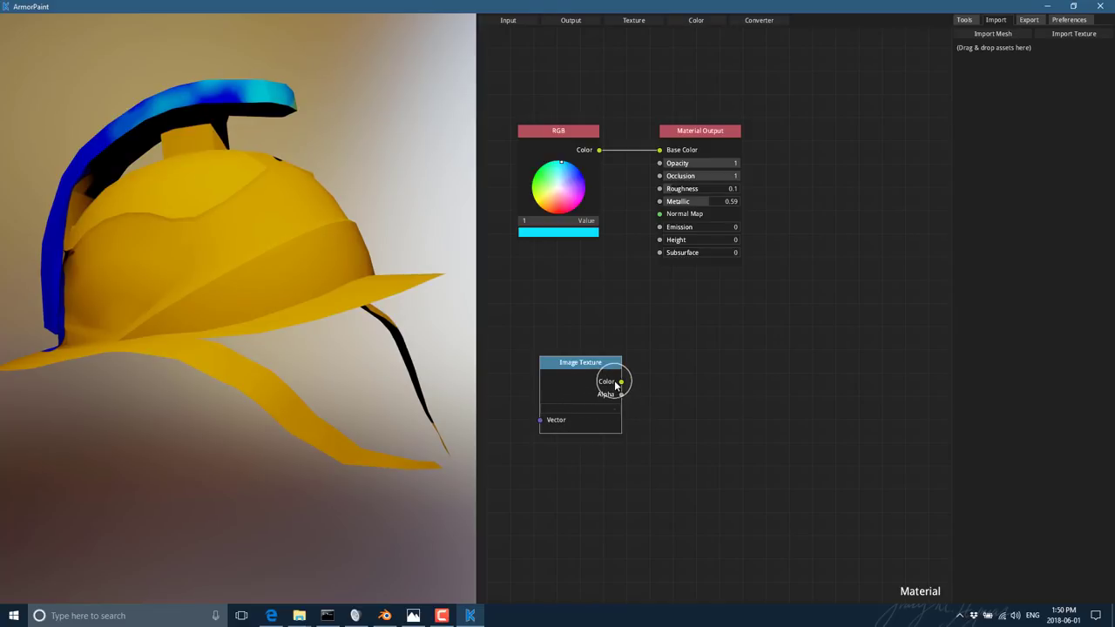
{"action": "mouse_move", "coordinate": [621, 384]}
{"action": "left_mouse_down"}
{"action": "mouse_move", "coordinate": [662, 218]}
{"action": "mouse_move", "coordinate": [700, 455]}
{"action": "left_mouse_up"}
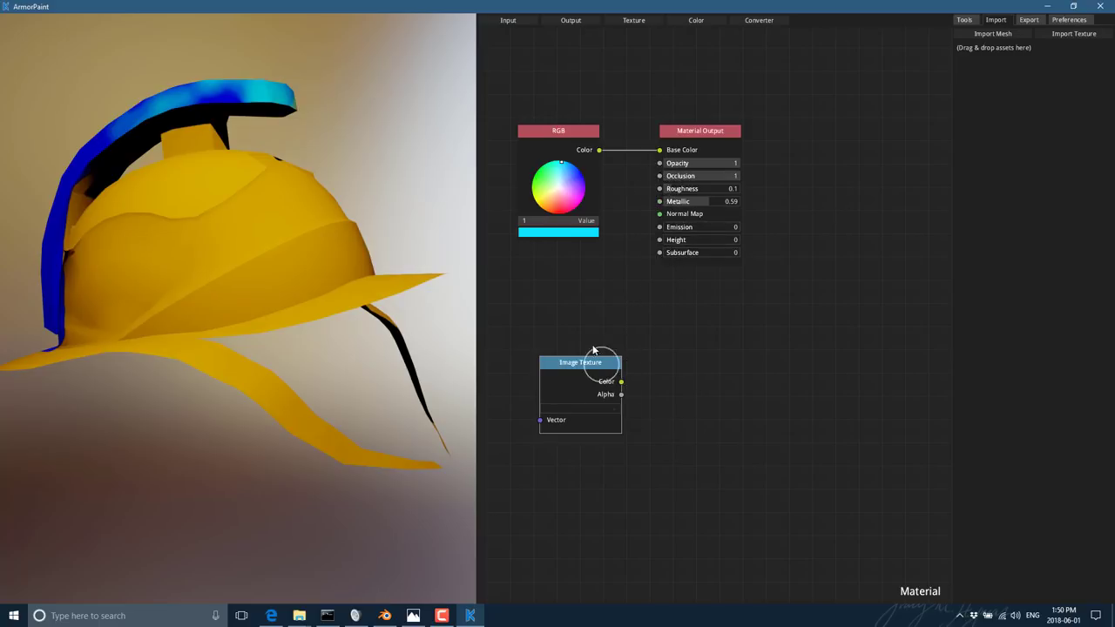
{"action": "mouse_move", "coordinate": [576, 358]}
{"action": "left_mouse_down"}
{"action": "mouse_move", "coordinate": [630, 369]}
{"action": "mouse_move", "coordinate": [779, 353]}
{"action": "left_mouse_up"}
Step: Add an RGB to BW node fed by the image colour and routed toward Metallic
{"action": "left_click", "coordinate": [769, 21]}
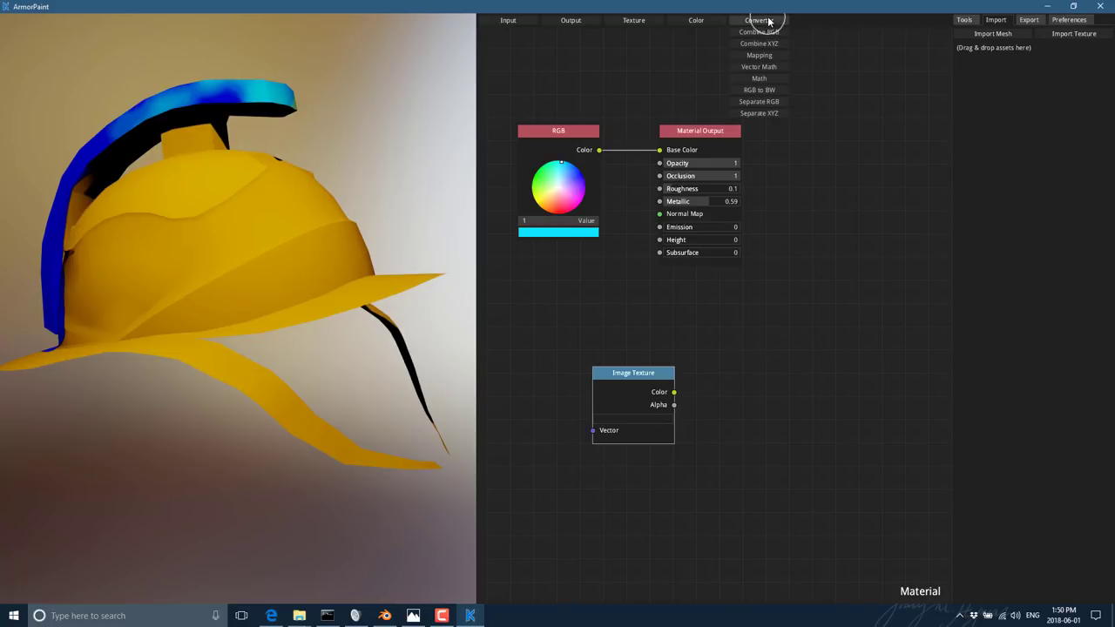
{"action": "left_click", "coordinate": [760, 91]}
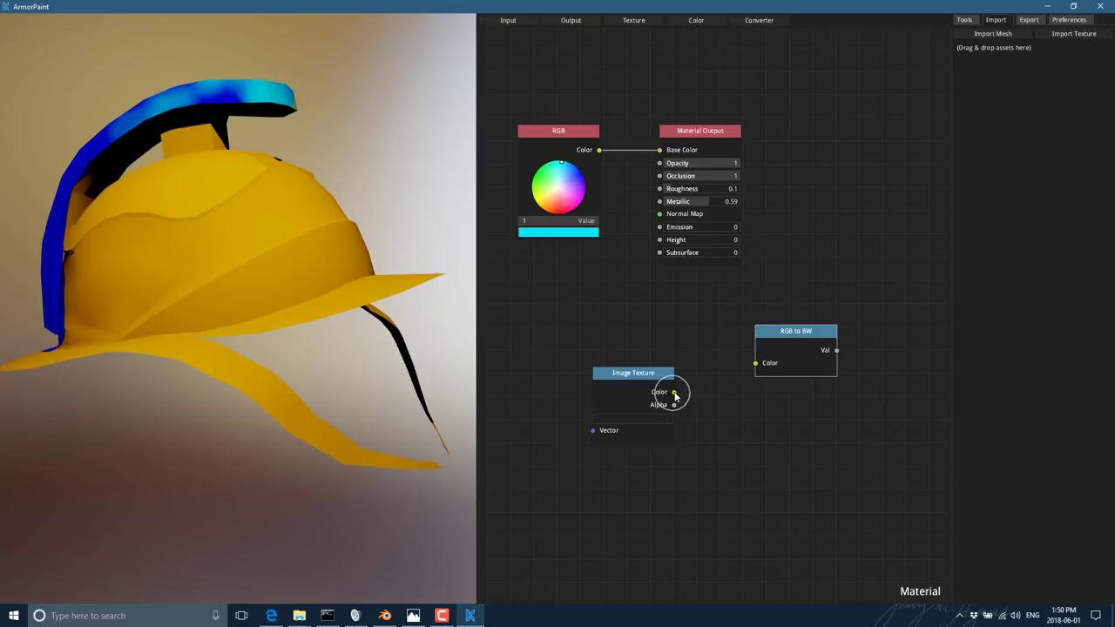
{"action": "left_click_drag", "start_coordinate": [674, 394], "coordinate": [756, 362]}
{"action": "mouse_move", "coordinate": [801, 331]}
{"action": "left_mouse_down"}
{"action": "mouse_move", "coordinate": [564, 282]}
{"action": "mouse_move", "coordinate": [587, 290]}
{"action": "mouse_move", "coordinate": [659, 201]}
{"action": "left_mouse_up"}
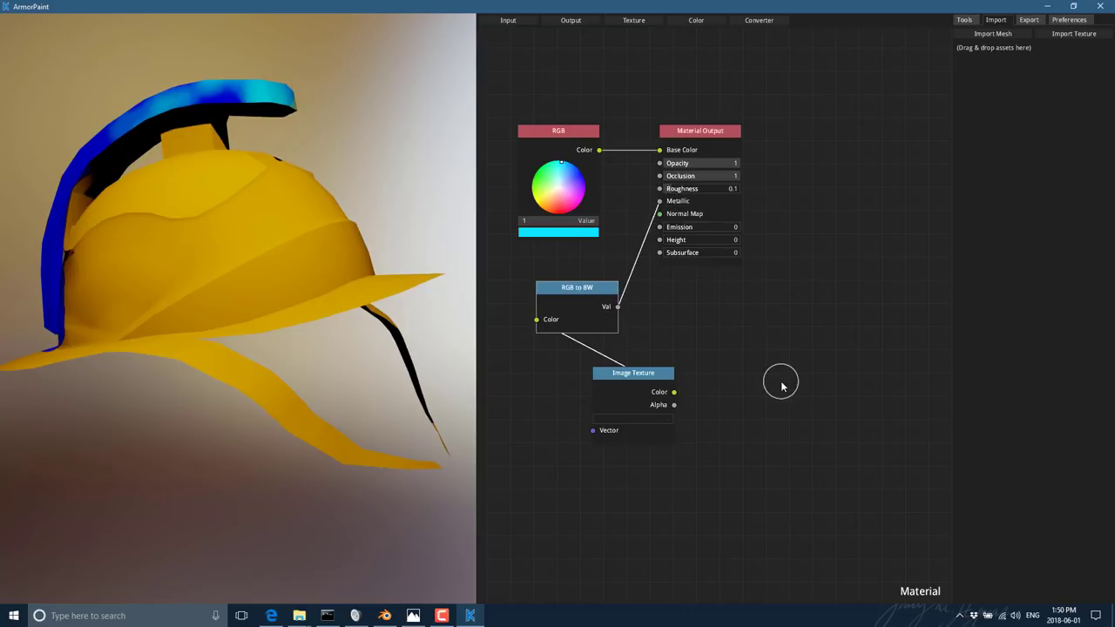
Step: Replace the Image Texture node with a new Noise Texture node
{"action": "left_click", "coordinate": [638, 380]}
{"action": "key", "text": "Delete"}
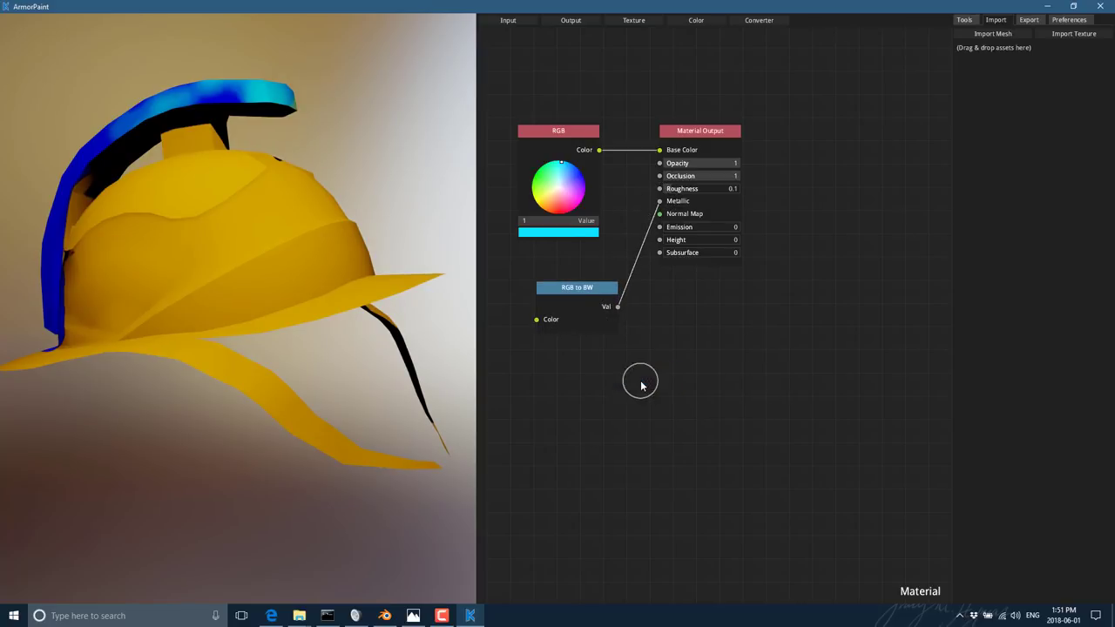
{"action": "left_click", "coordinate": [634, 19]}
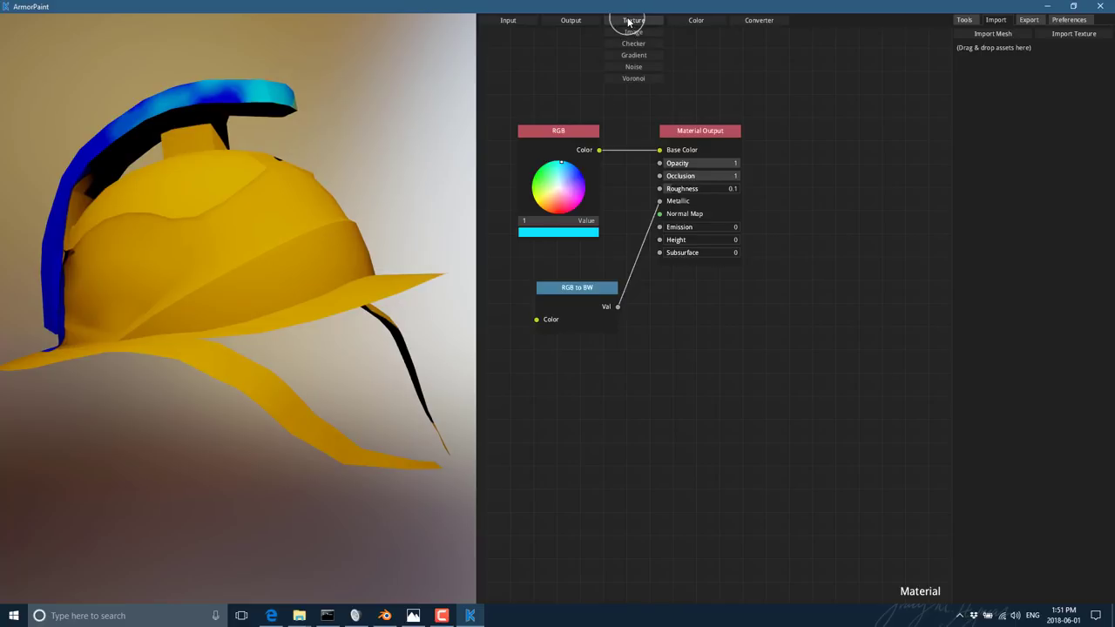
{"action": "left_click", "coordinate": [634, 68]}
{"action": "left_click", "coordinate": [559, 410]}
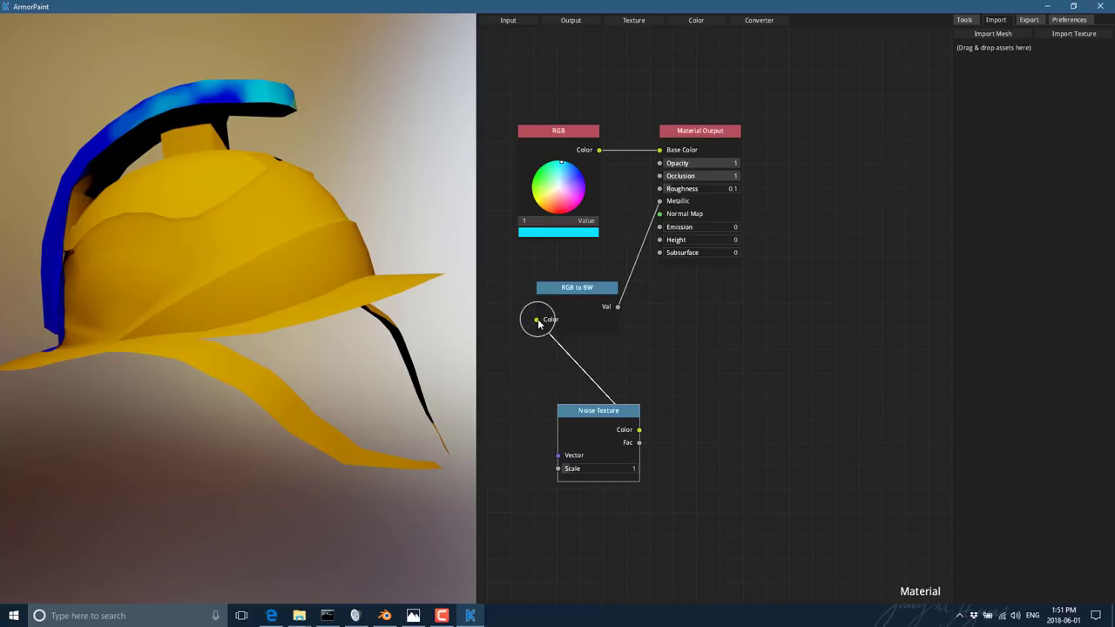
Step: Link the noise colour into RGB to BW and reposition RGB to BW and Material Output
{"action": "left_click_drag", "start_coordinate": [554, 328], "coordinate": [537, 320]}
{"action": "left_click_drag", "start_coordinate": [595, 294], "coordinate": [759, 355]}
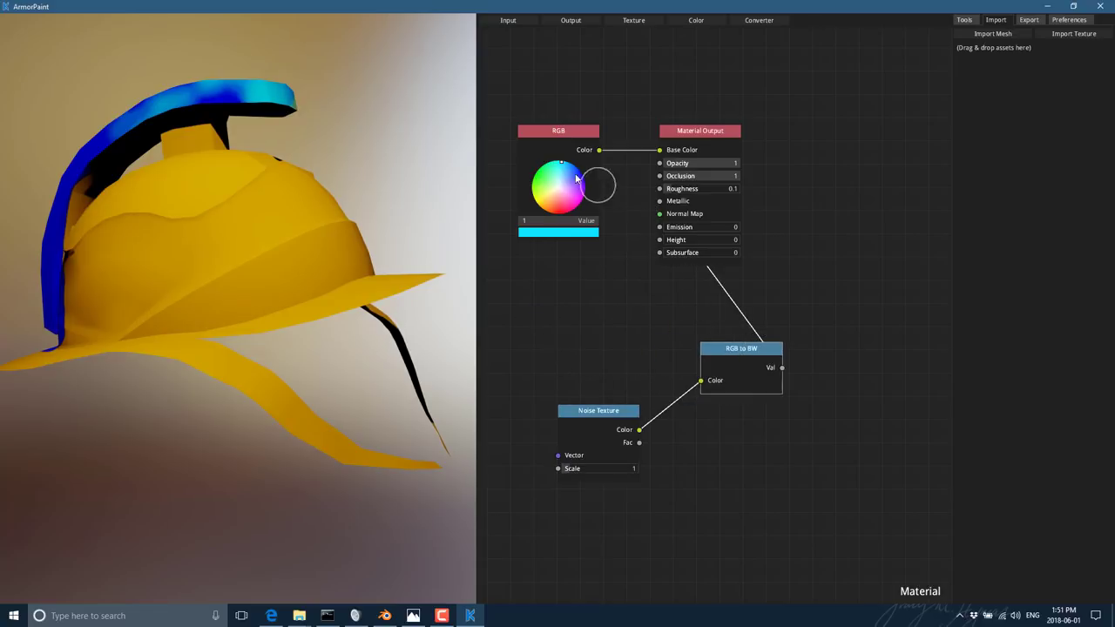
{"action": "left_click_drag", "start_coordinate": [562, 167], "coordinate": [584, 180]}
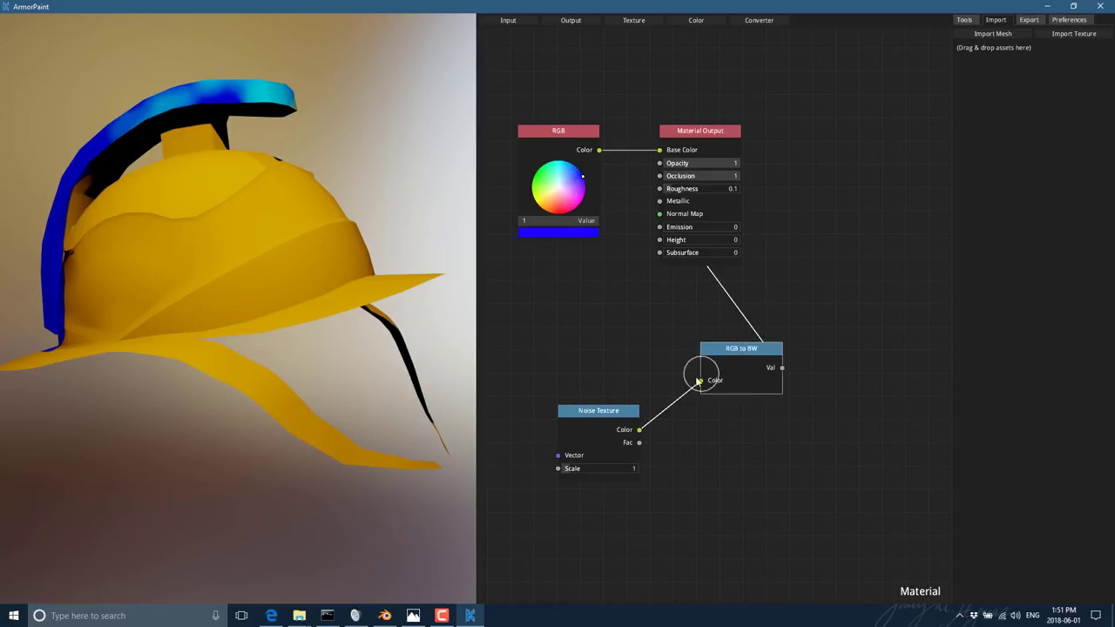
{"action": "left_click_drag", "start_coordinate": [692, 131], "coordinate": [808, 129]}
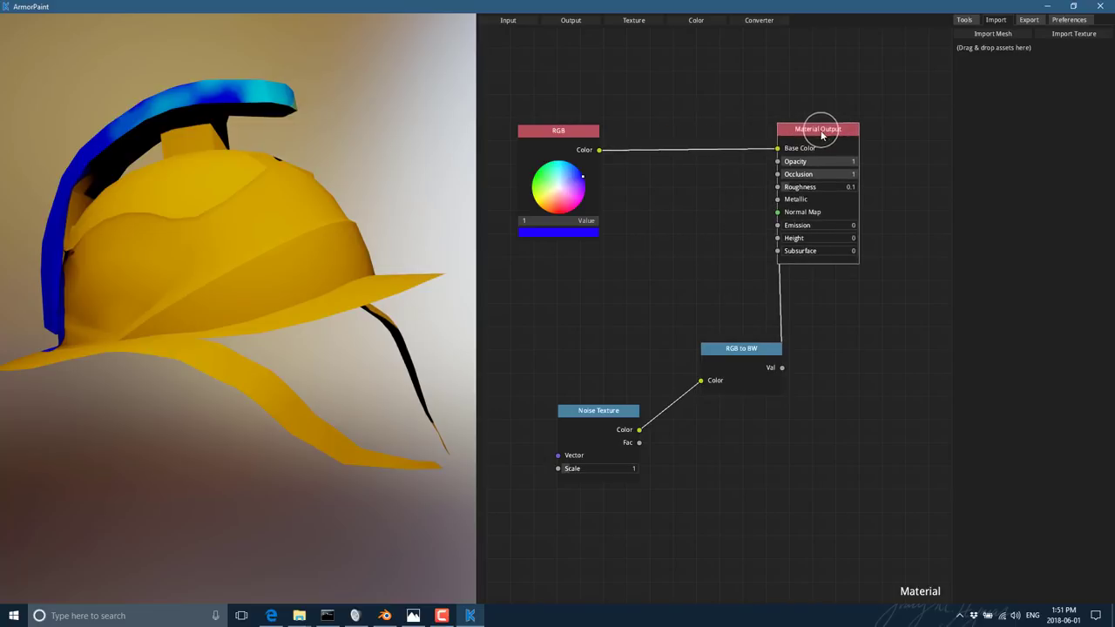
Step: Paint a blue 4 on the helmet and tidy the RGB to BW and RGB node positions
{"action": "mouse_move", "coordinate": [234, 259]}
{"action": "left_mouse_down"}
{"action": "mouse_move", "coordinate": [311, 224]}
{"action": "mouse_move", "coordinate": [229, 219]}
{"action": "mouse_move", "coordinate": [244, 296]}
{"action": "left_mouse_up"}
{"action": "left_click_drag", "start_coordinate": [739, 351], "coordinate": [649, 329]}
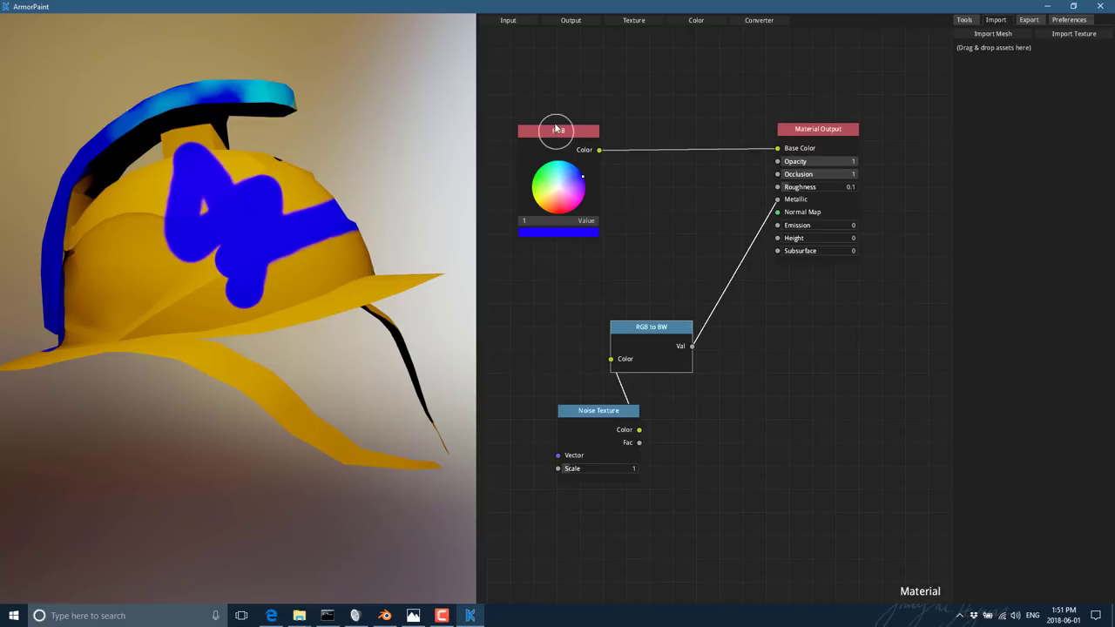
{"action": "left_click_drag", "start_coordinate": [559, 133], "coordinate": [599, 106]}
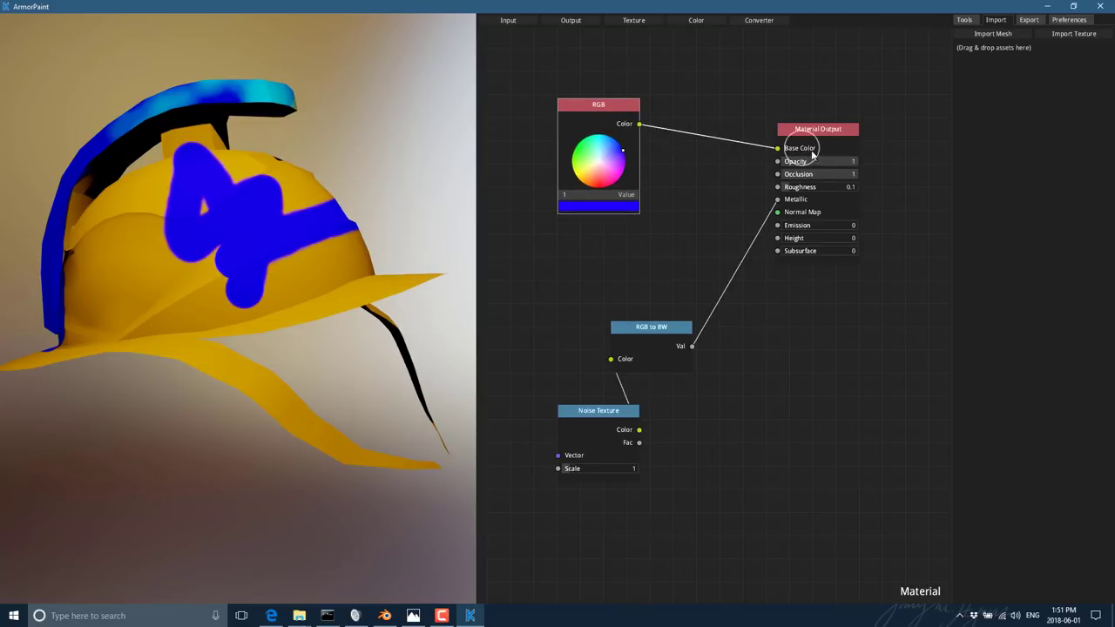
Step: Place a trial Checker Texture node, then discard it
{"action": "left_click", "coordinate": [514, 31]}
{"action": "mouse_move", "coordinate": [633, 20]}
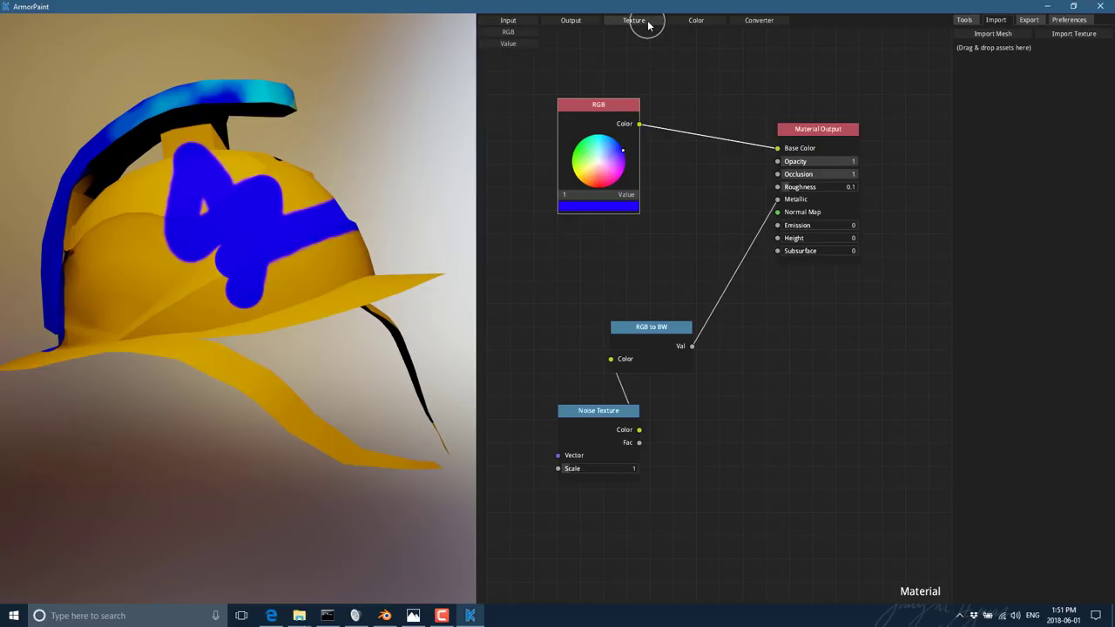
{"action": "left_click", "coordinate": [639, 47]}
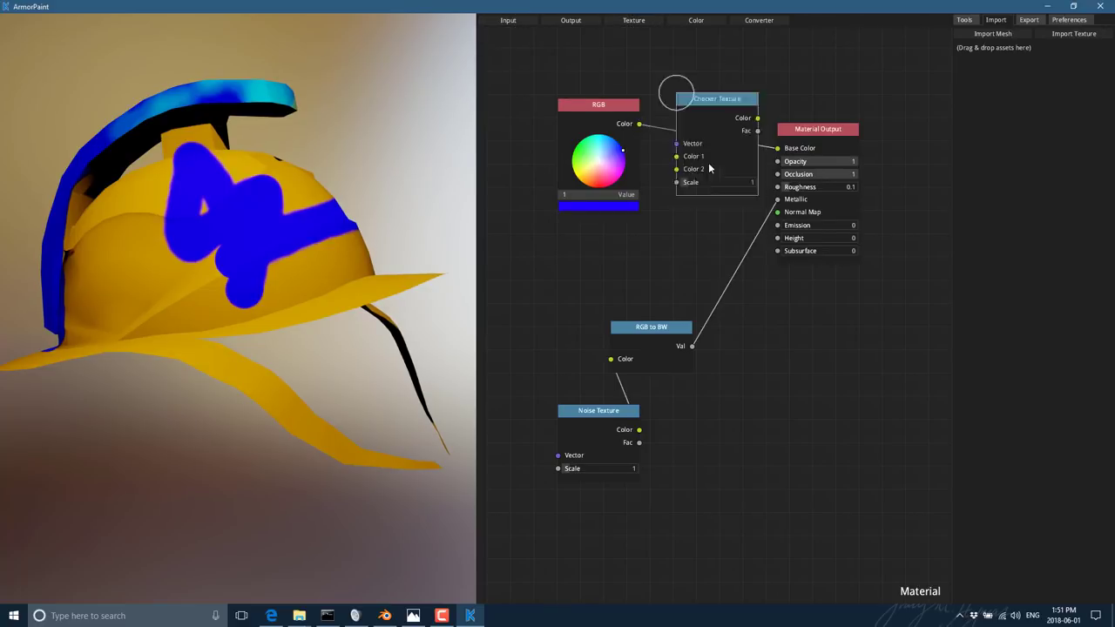
{"action": "left_click", "coordinate": [804, 455]}
{"action": "key", "text": "Delete"}
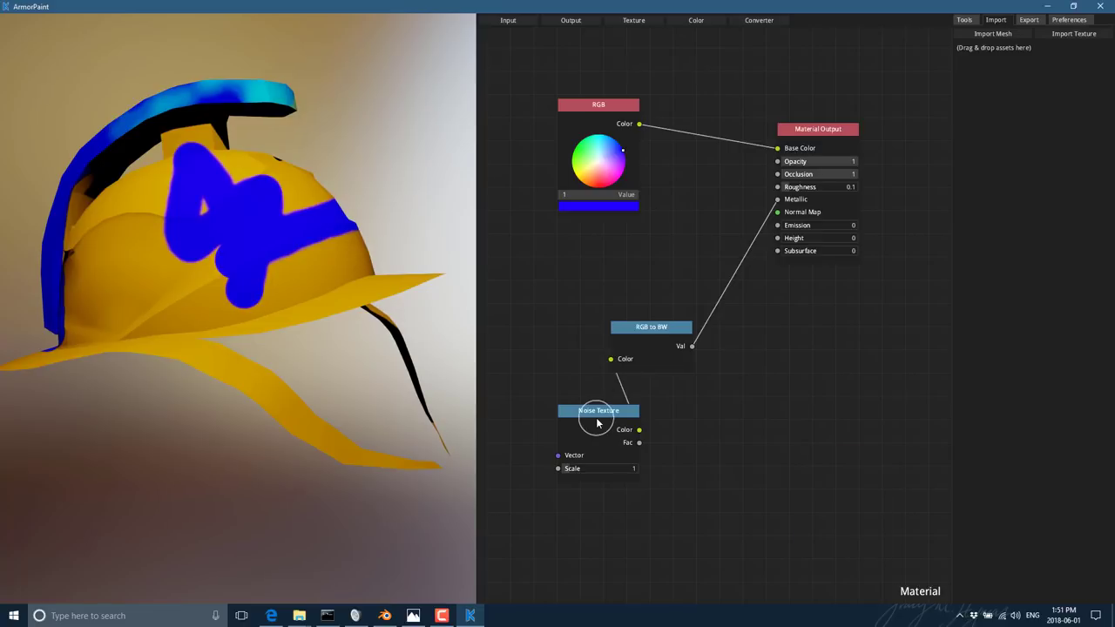
Step: Delete the Noise Texture, RGB to BW and RGB nodes
{"action": "key", "text": "Delete"}
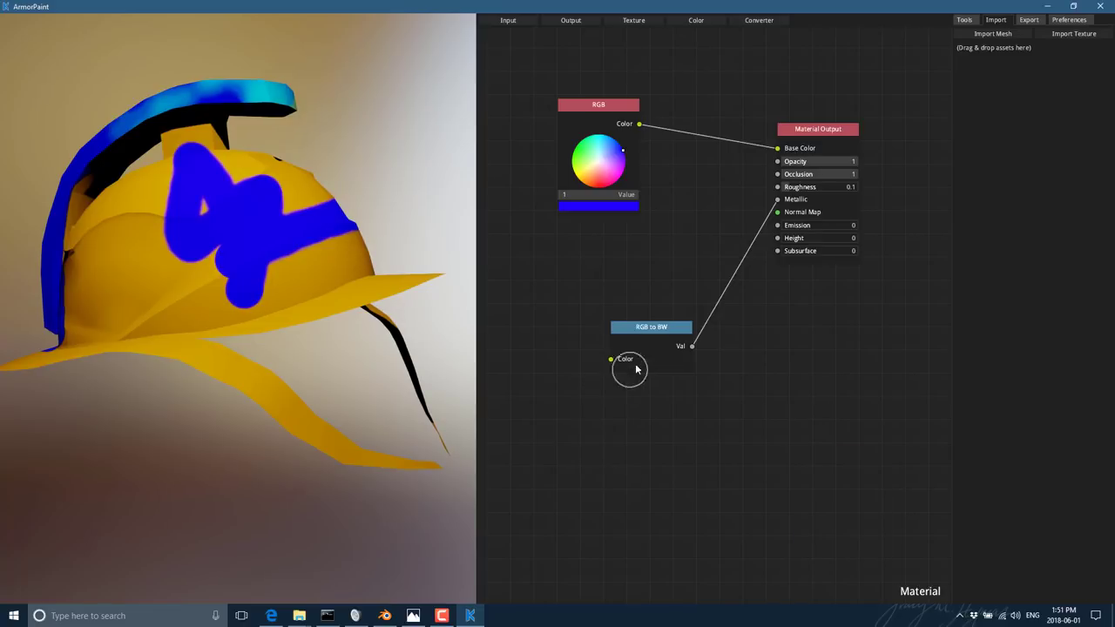
{"action": "key", "text": "Delete"}
{"action": "left_click", "coordinate": [597, 102]}
{"action": "key", "text": "Delete"}
Step: Add a Checker Texture node mid-canvas beside Material Output
{"action": "left_click", "coordinate": [630, 26]}
{"action": "left_click", "coordinate": [637, 41]}
{"action": "mouse_move", "coordinate": [639, 48]}
{"action": "left_mouse_down"}
{"action": "mouse_move", "coordinate": [558, 221]}
{"action": "mouse_move", "coordinate": [695, 243]}
{"action": "left_mouse_up"}
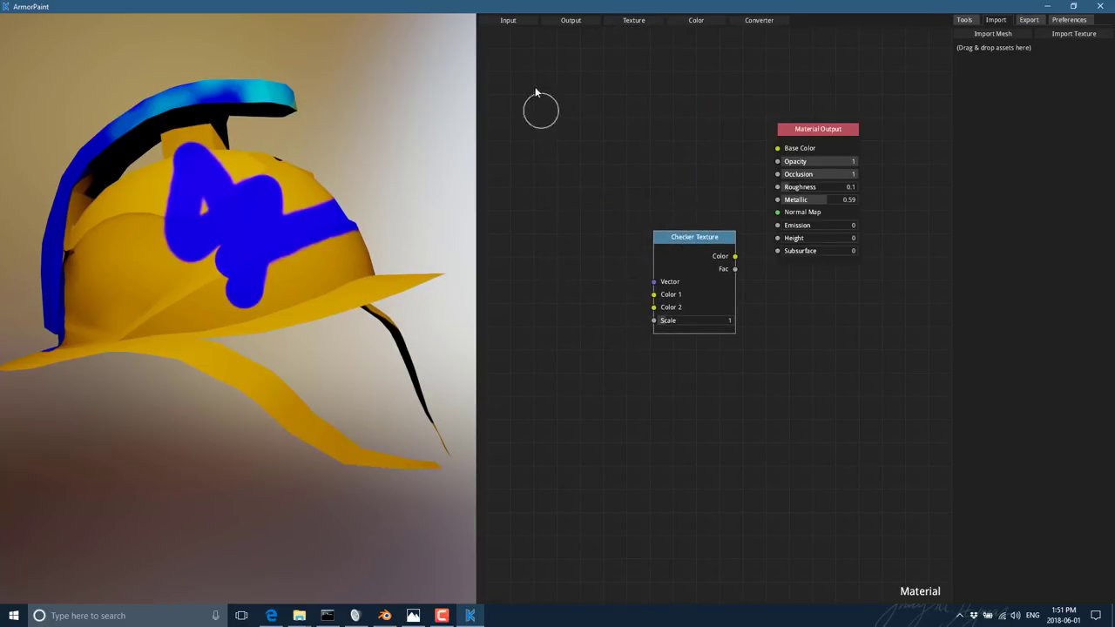
Step: Add two RGB colour nodes to the left of the Checker Texture node
{"action": "left_click", "coordinate": [509, 20]}
{"action": "left_click", "coordinate": [513, 40]}
{"action": "left_click_drag", "start_coordinate": [510, 26], "coordinate": [523, 210]}
{"action": "left_click", "coordinate": [508, 20]}
{"action": "left_click", "coordinate": [512, 41]}
{"action": "left_click_drag", "start_coordinate": [513, 41], "coordinate": [524, 390]}
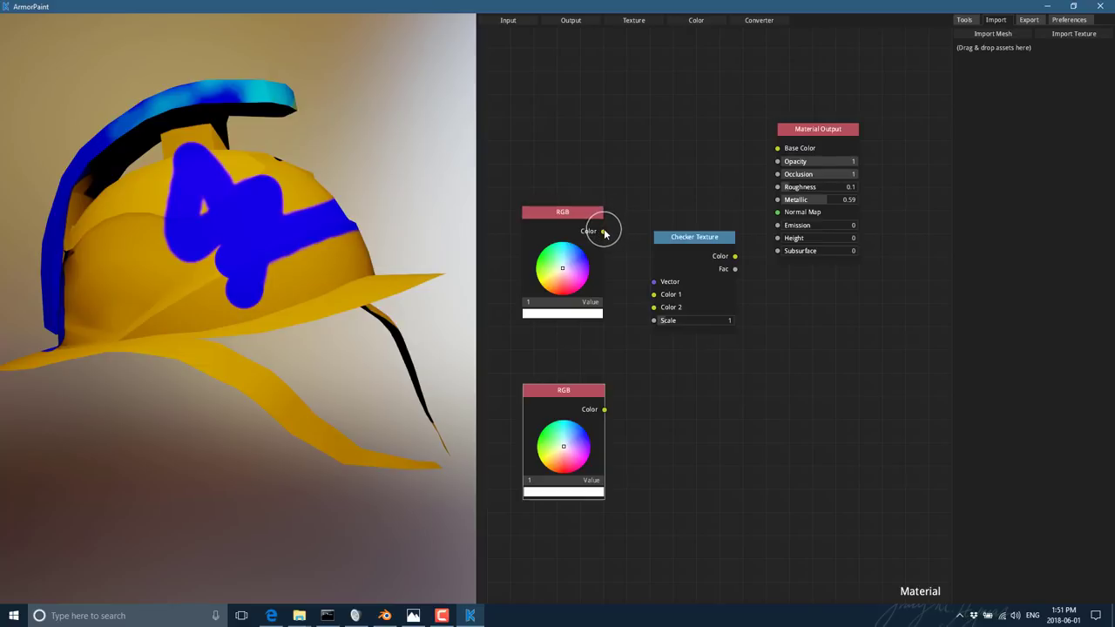
Step: Wire the RGB nodes into Checker Color 1 and 2, setting them red and blue
{"action": "left_click_drag", "start_coordinate": [603, 232], "coordinate": [654, 294]}
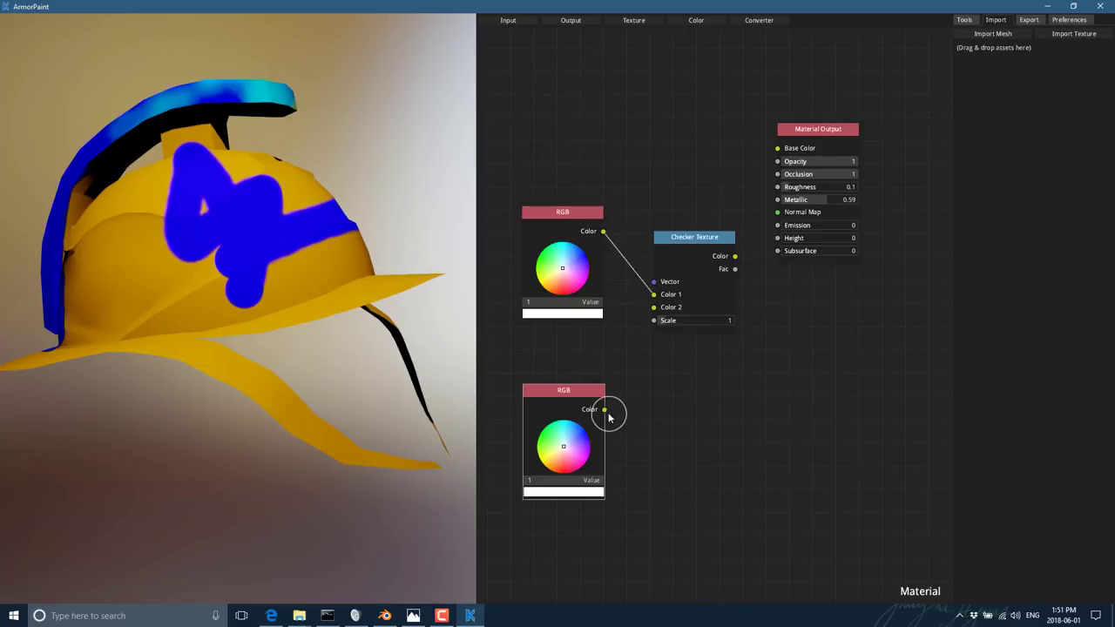
{"action": "mouse_move", "coordinate": [604, 409]}
{"action": "left_mouse_down"}
{"action": "mouse_move", "coordinate": [653, 307]}
{"action": "mouse_move", "coordinate": [705, 324]}
{"action": "left_mouse_up"}
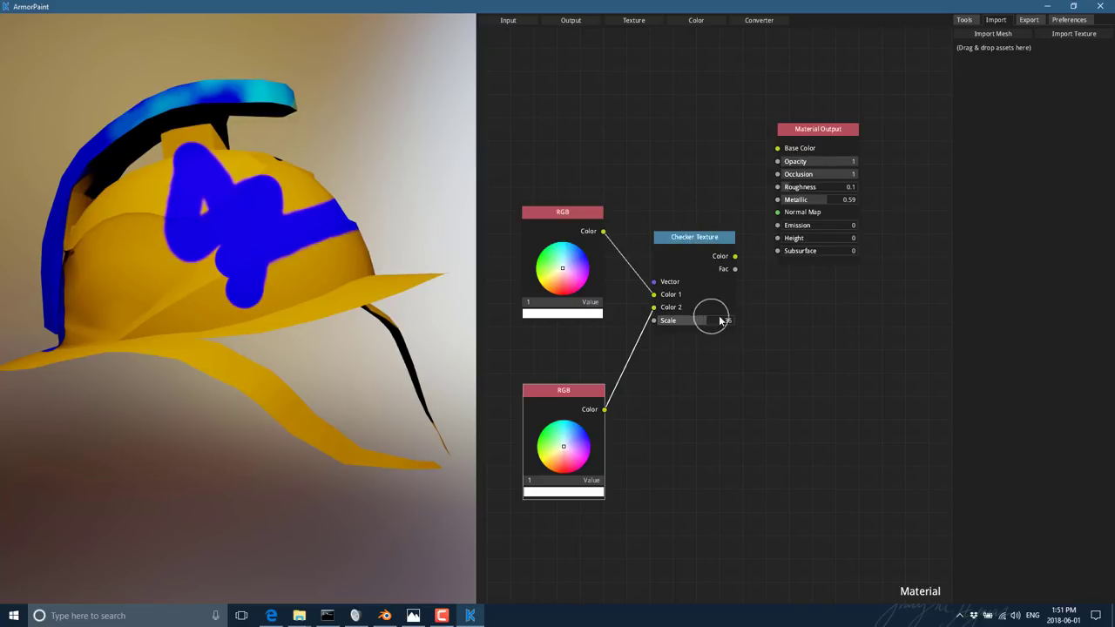
{"action": "left_click_drag", "start_coordinate": [566, 468], "coordinate": [597, 435]}
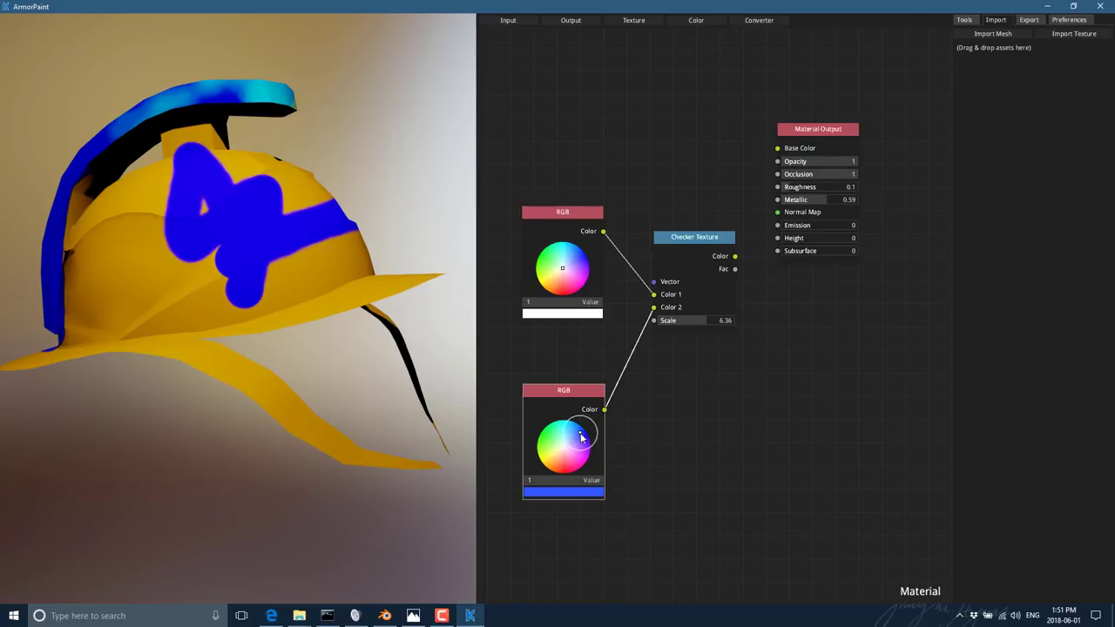
{"action": "left_click_drag", "start_coordinate": [541, 271], "coordinate": [565, 294]}
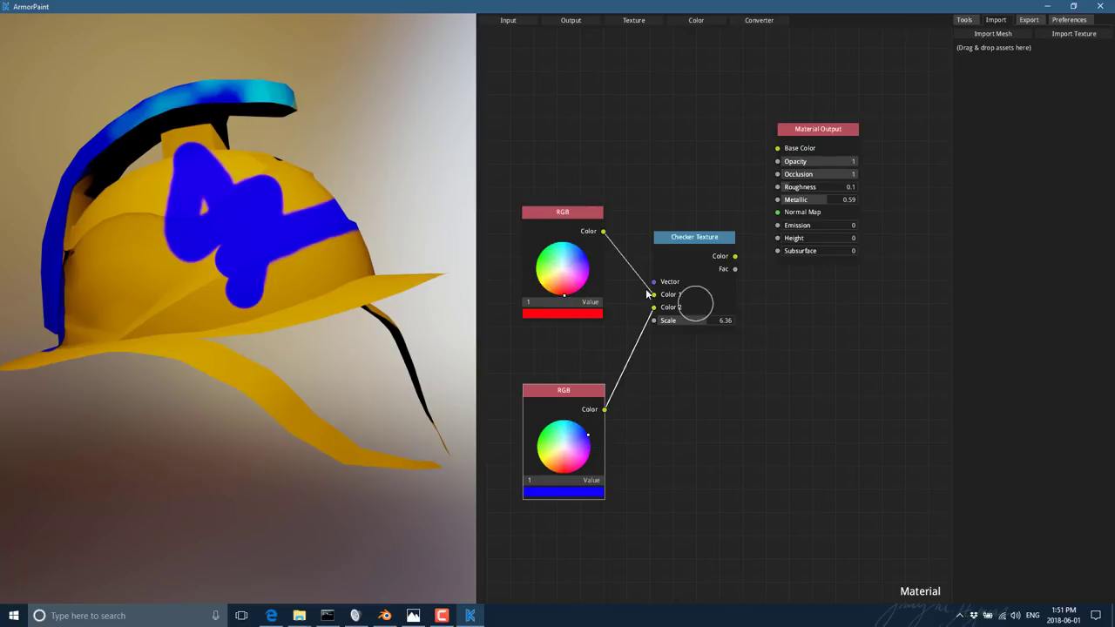
Step: Link the checker to Base Color and paint red-blue checks on the helmet dome
{"action": "left_click_drag", "start_coordinate": [671, 237], "coordinate": [671, 230]}
{"action": "left_click_drag", "start_coordinate": [737, 250], "coordinate": [780, 149]}
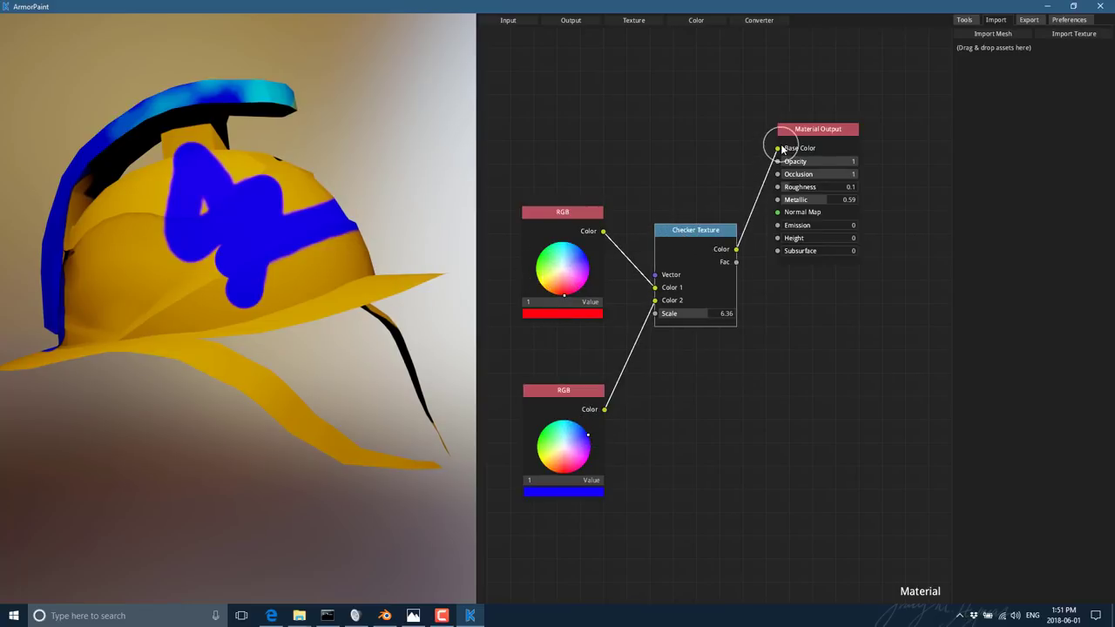
{"action": "mouse_move", "coordinate": [154, 276]}
{"action": "left_mouse_down"}
{"action": "mouse_move", "coordinate": [169, 296]}
{"action": "mouse_move", "coordinate": [113, 295]}
{"action": "mouse_move", "coordinate": [105, 230]}
{"action": "mouse_move", "coordinate": [180, 177]}
{"action": "mouse_move", "coordinate": [248, 244]}
{"action": "mouse_move", "coordinate": [193, 202]}
{"action": "left_mouse_up"}
Step: Fill the whole helmet, crest and brim included, with the checker using the Fill tool
{"action": "left_click", "coordinate": [969, 21]}
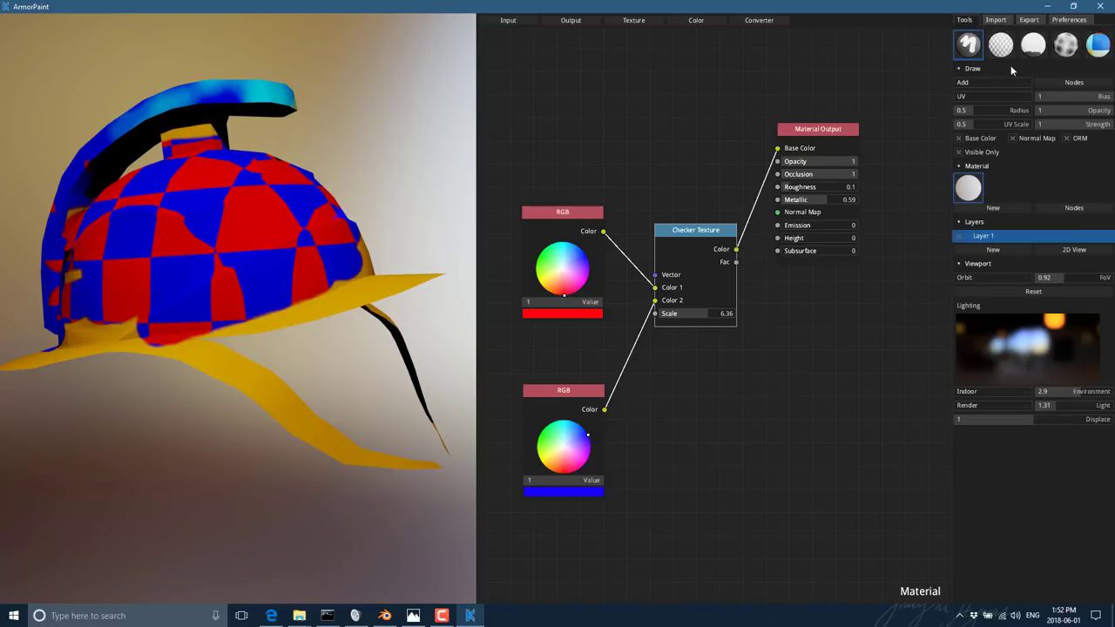
{"action": "left_click", "coordinate": [1032, 44]}
{"action": "left_click", "coordinate": [279, 218]}
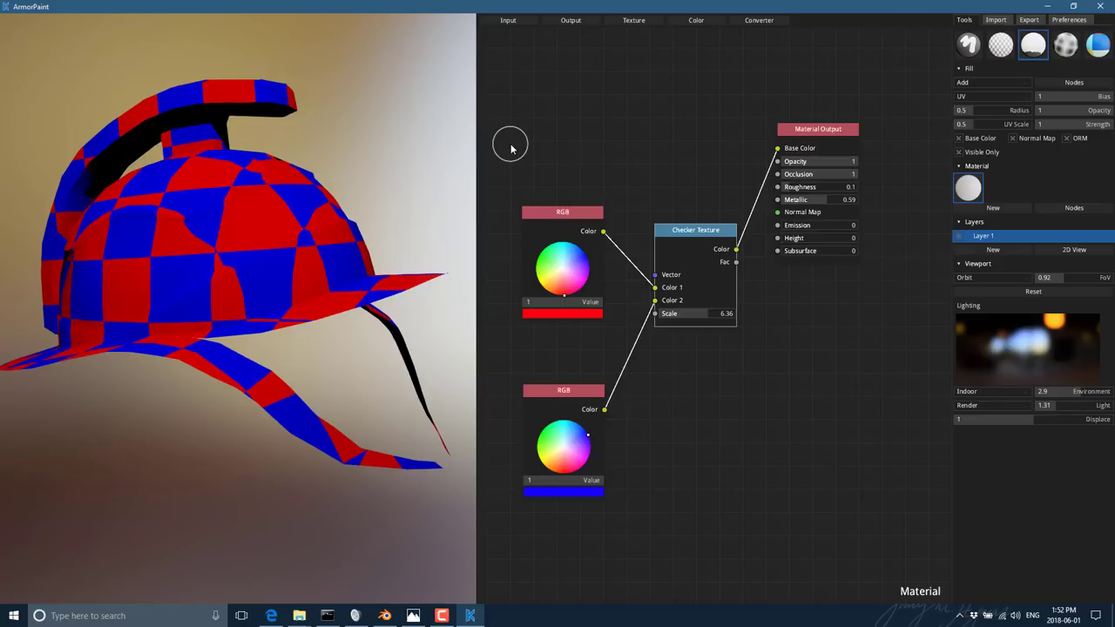
Step: Browse the Color and Converter node menus without adding anything
{"action": "left_click", "coordinate": [678, 21]}
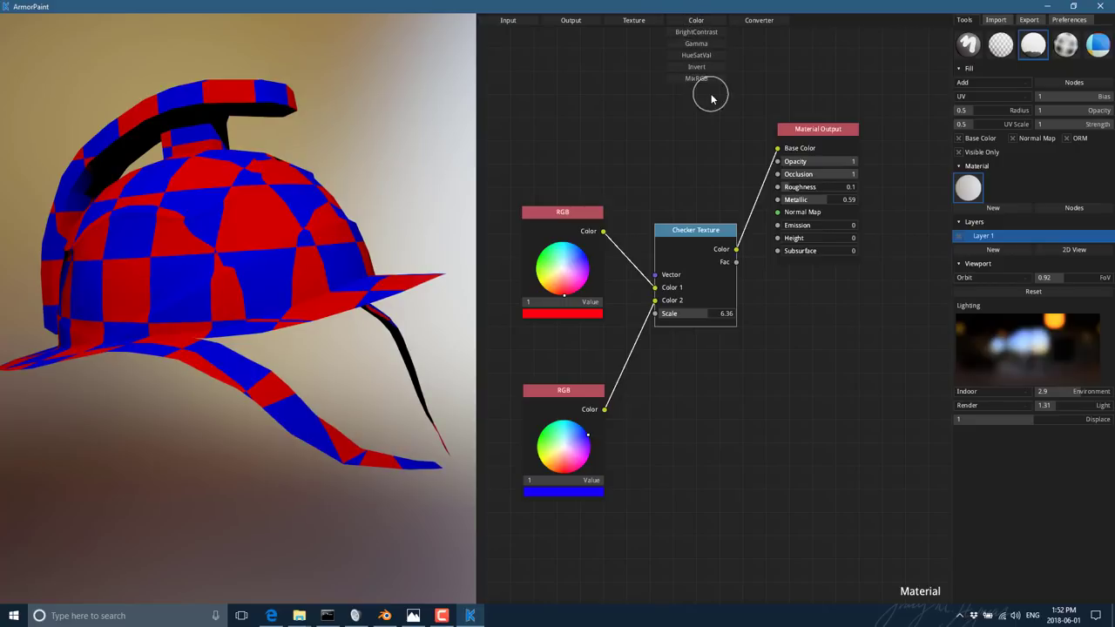
{"action": "left_click", "coordinate": [759, 21]}
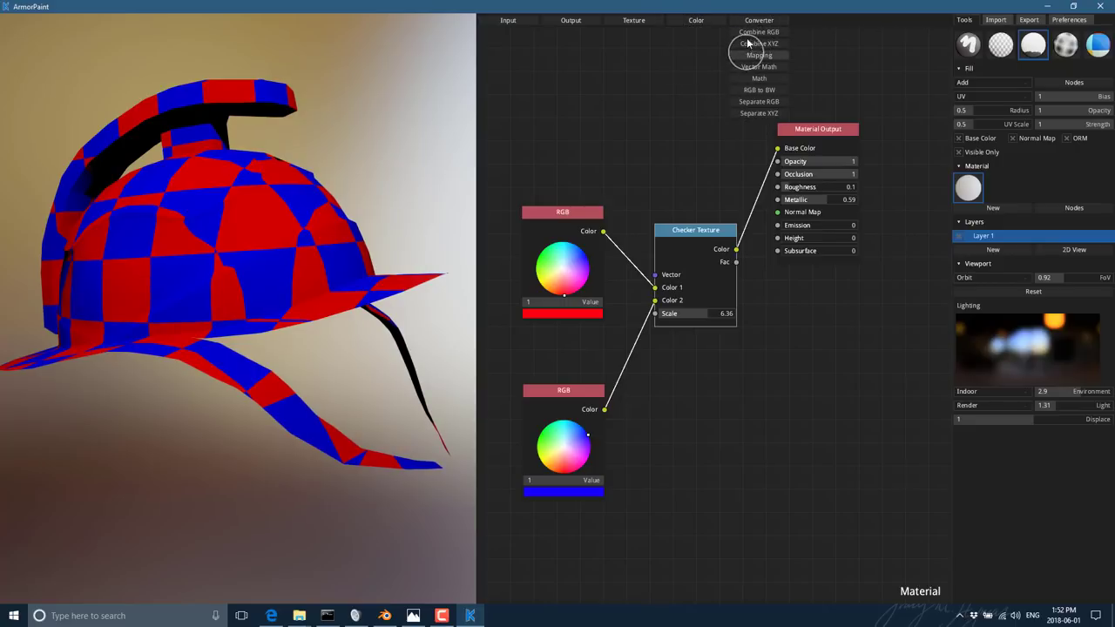
{"action": "left_click", "coordinate": [843, 454]}
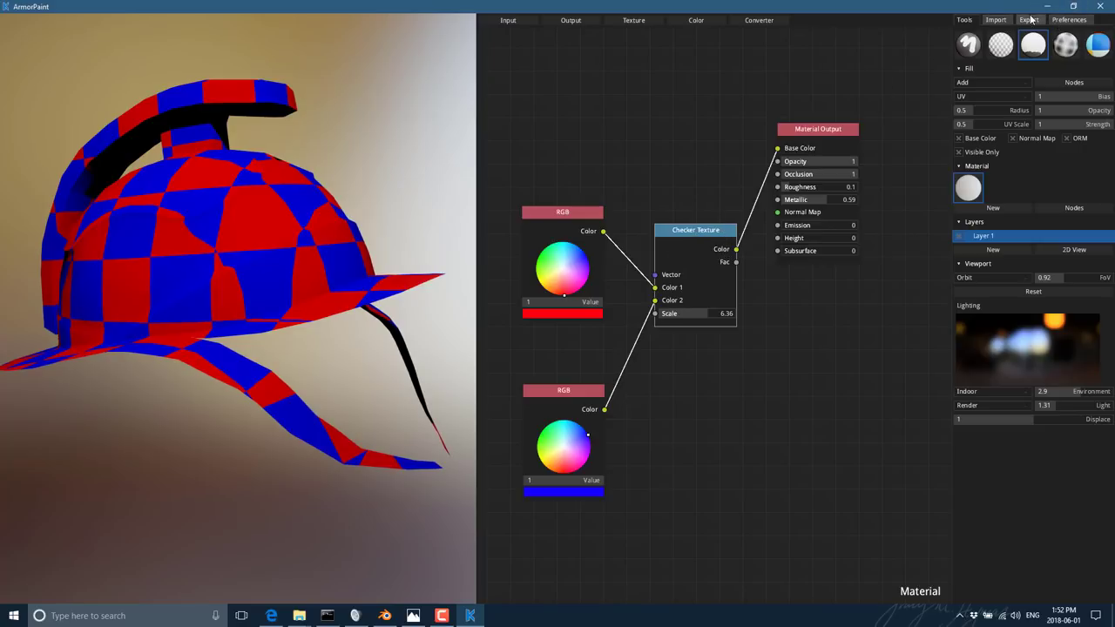
Step: Review texture export settings, keeping 4K resolution, 8-bit png format and Generic output
{"action": "left_click", "coordinate": [1030, 19]}
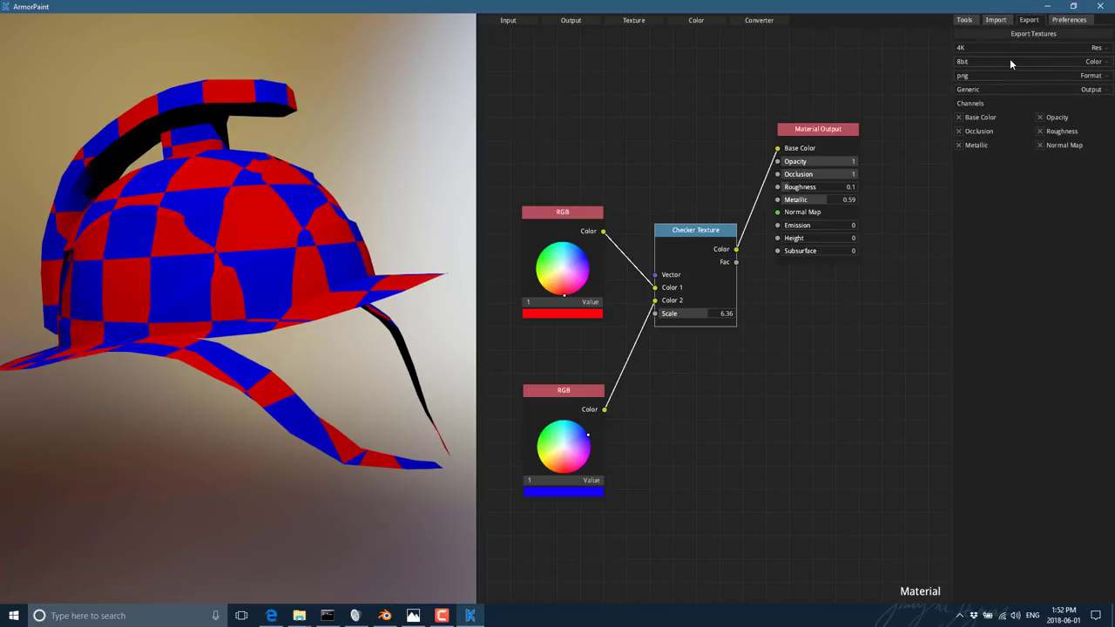
{"action": "left_click", "coordinate": [1041, 47]}
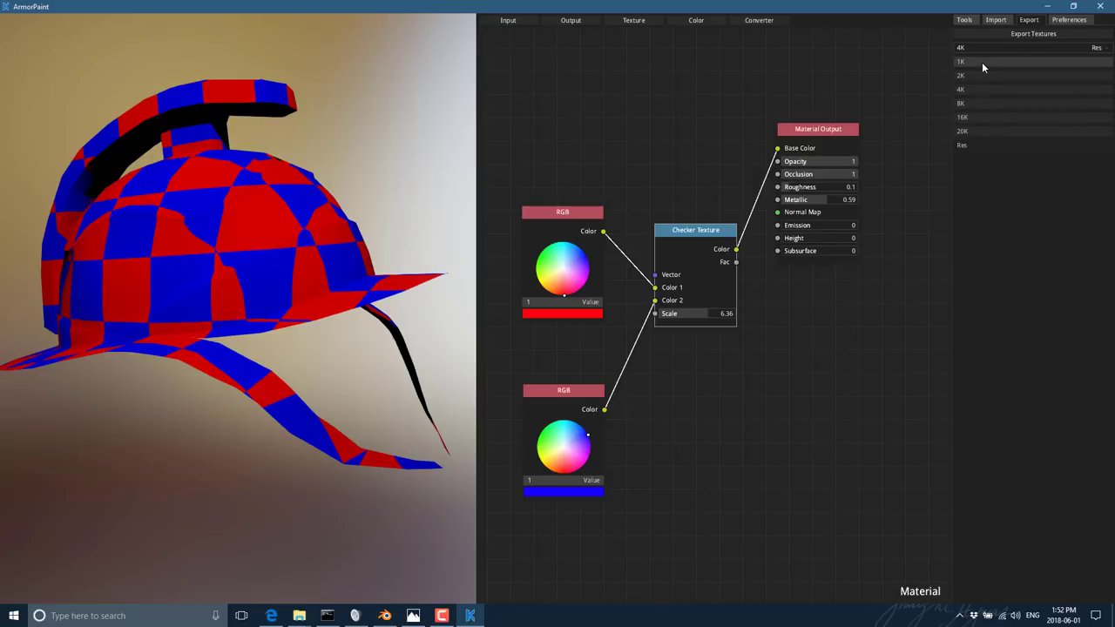
{"action": "left_click", "coordinate": [976, 89]}
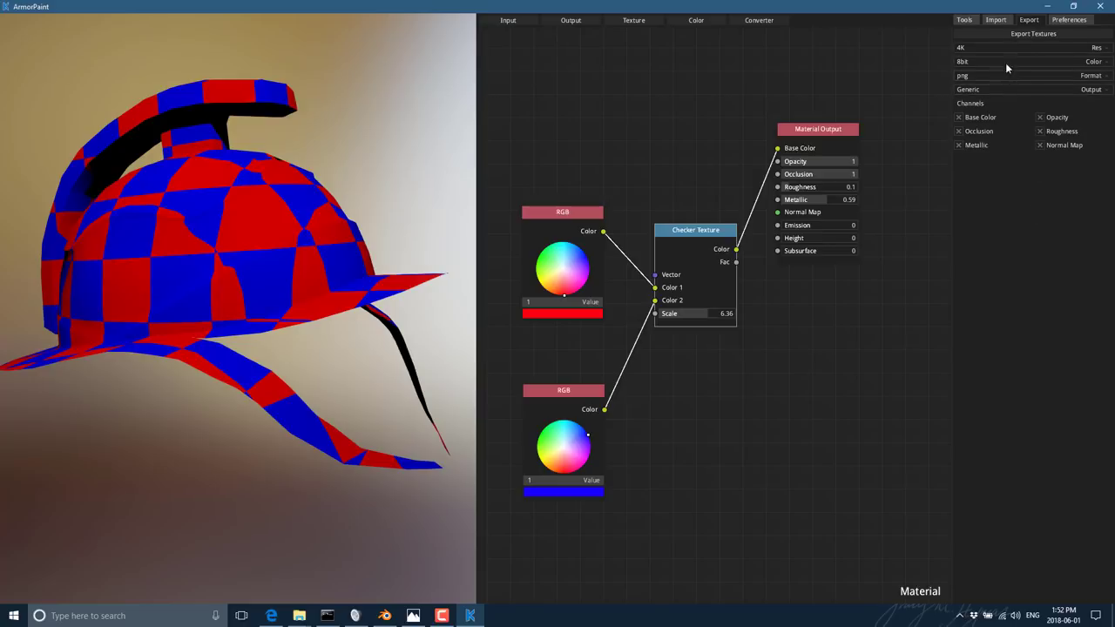
{"action": "left_click", "coordinate": [1087, 76]}
{"action": "left_click", "coordinate": [1105, 93]}
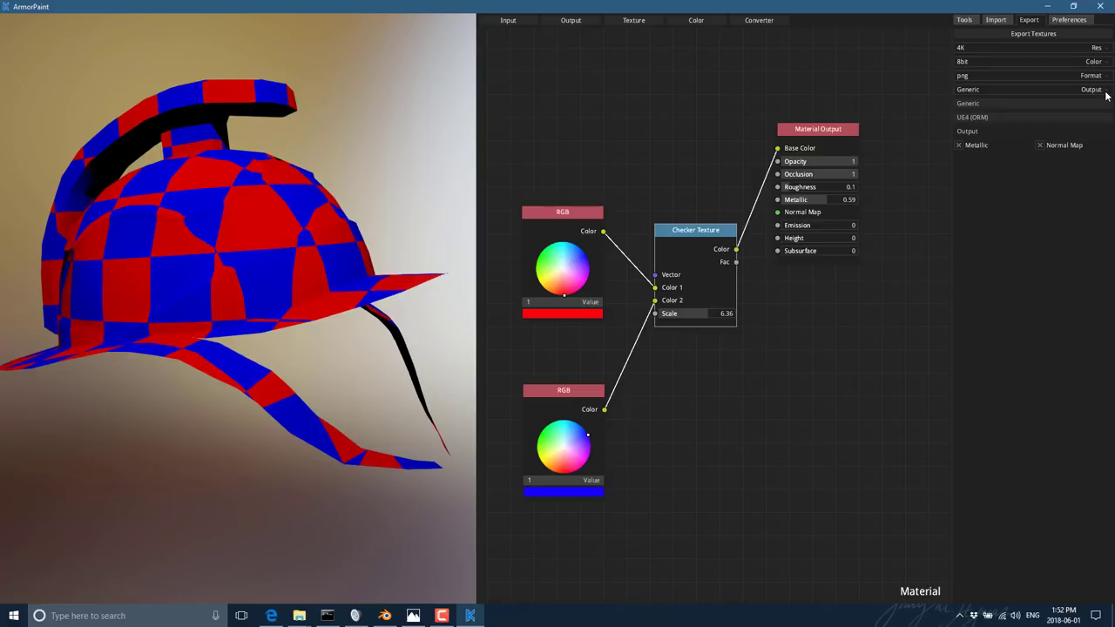
{"action": "left_click", "coordinate": [968, 103]}
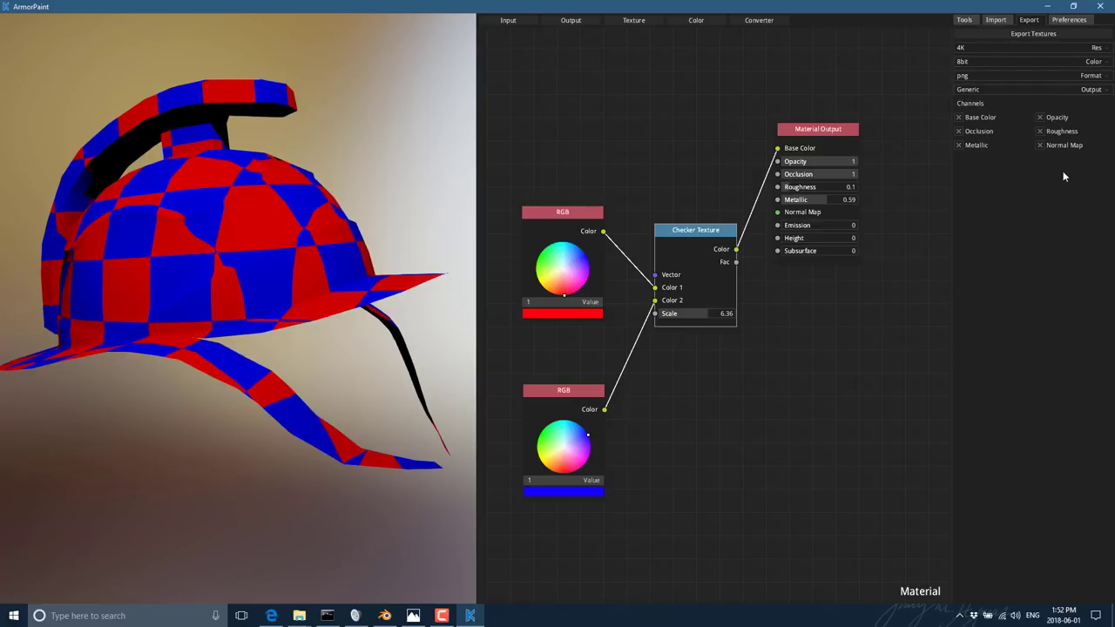
Step: Export the helmet texture maps as PNGs into the Desktop folder
{"action": "left_click", "coordinate": [1034, 34]}
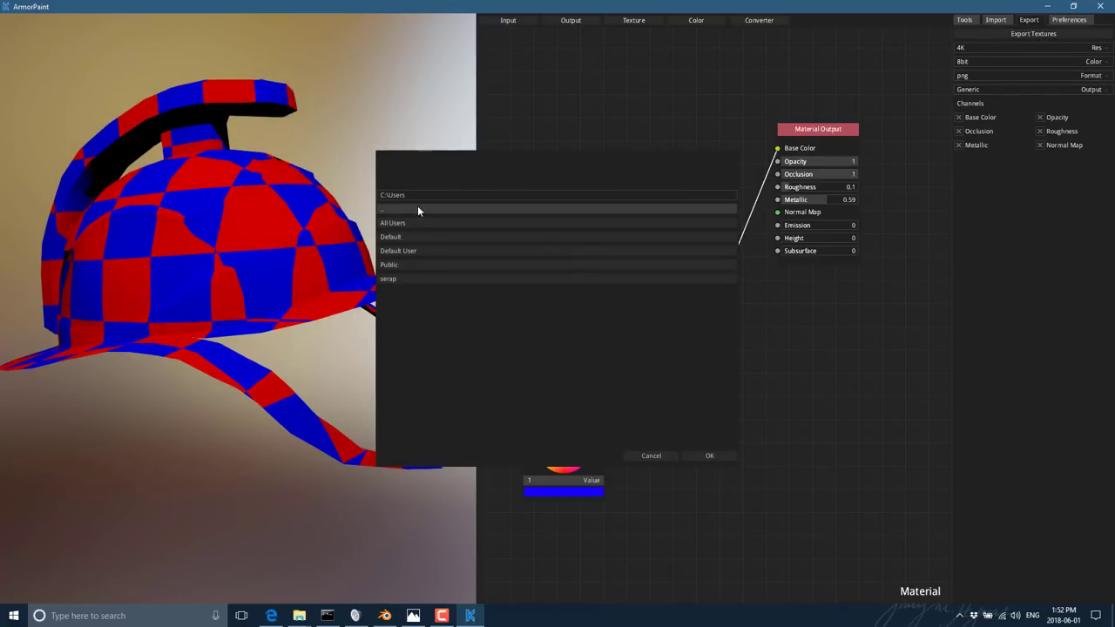
{"action": "left_click", "coordinate": [391, 278]}
{"action": "left_click", "coordinate": [390, 292]}
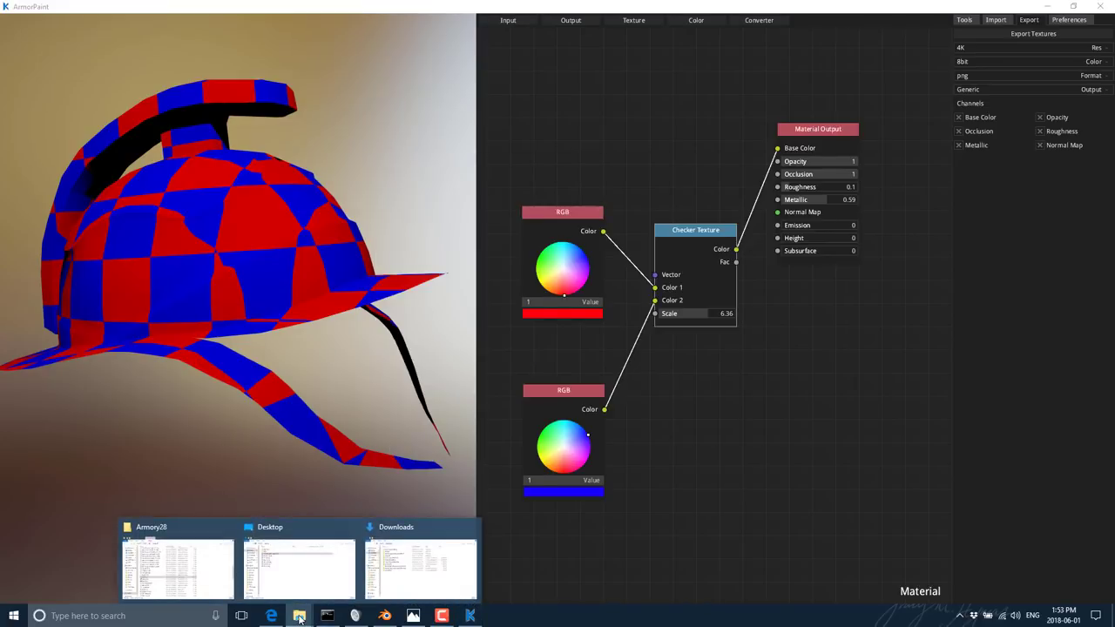
Step: Open File Explorer on the Desktop and view the exported base colour texture
{"action": "left_click", "coordinate": [299, 566]}
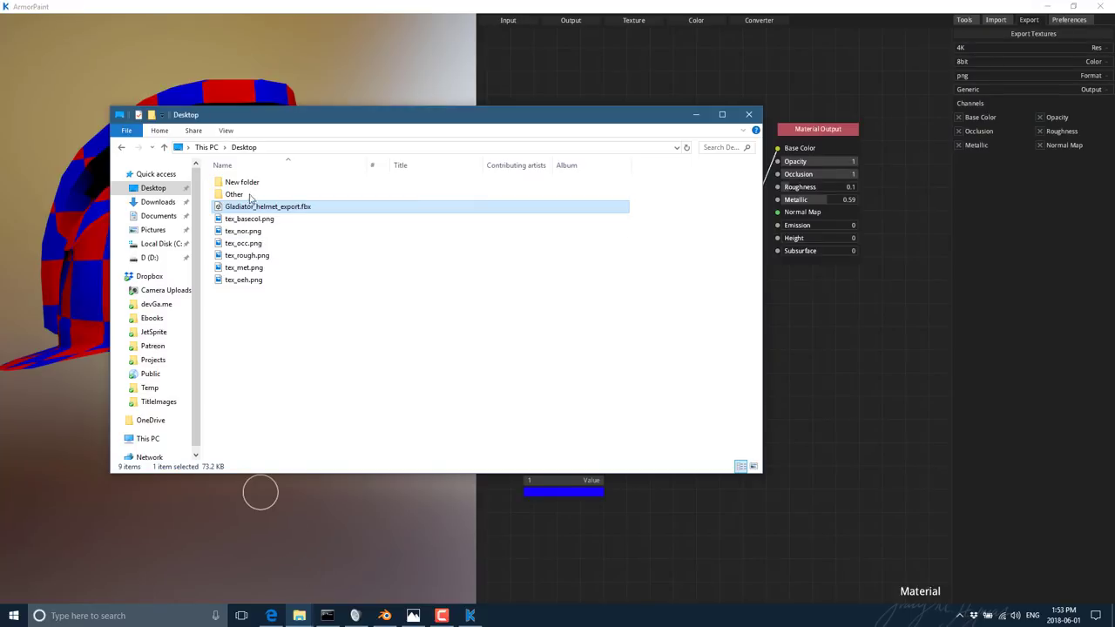
{"action": "double_click", "coordinate": [243, 219]}
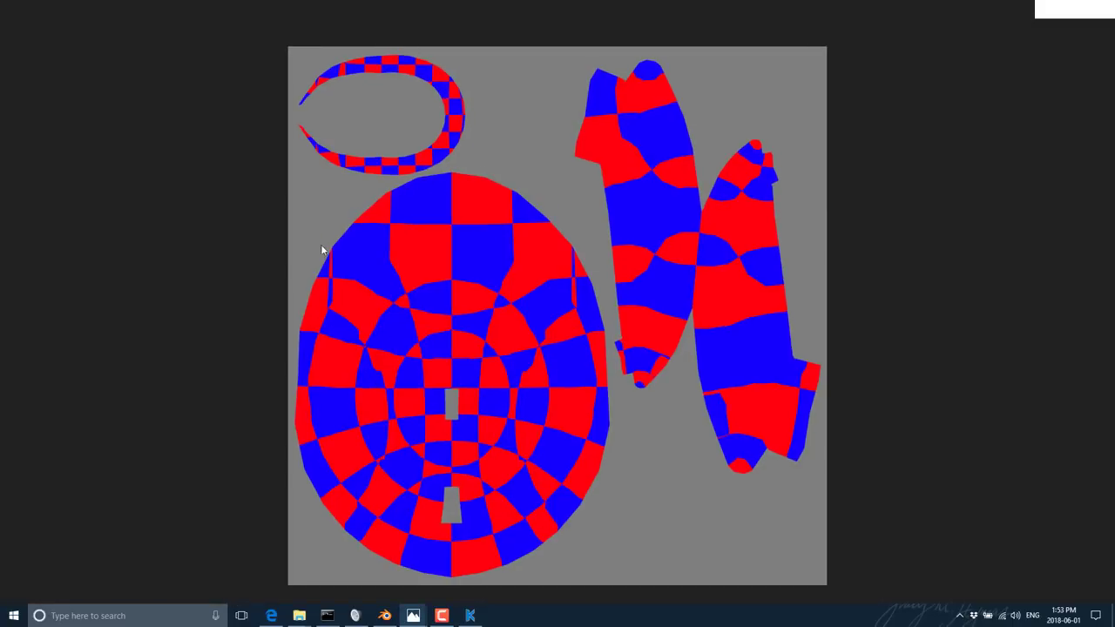
{"action": "left_click", "coordinate": [1101, 9]}
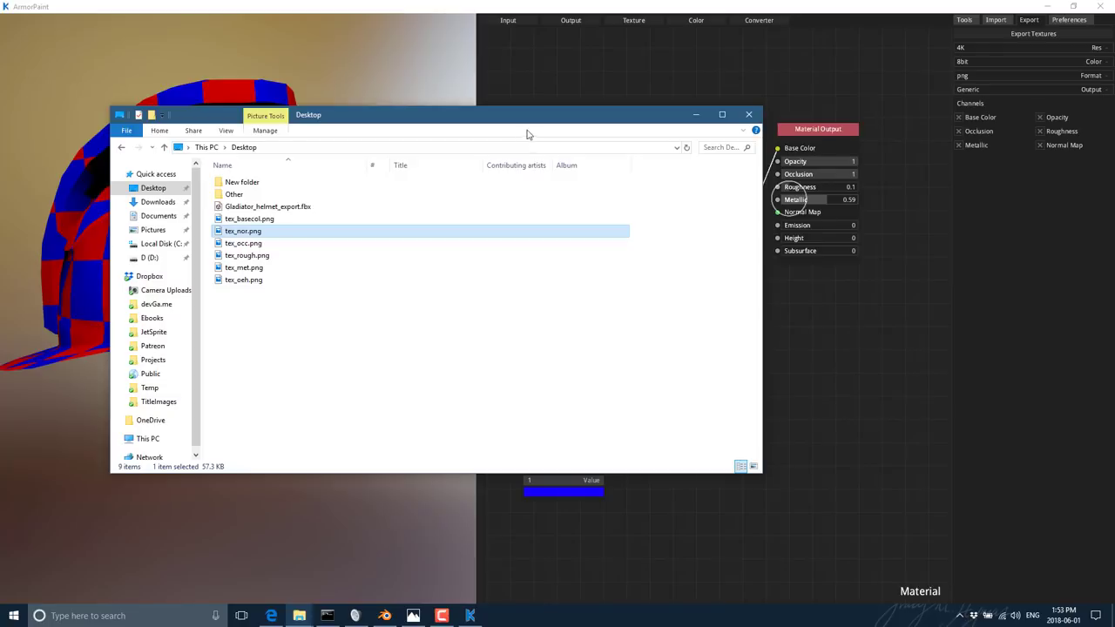
Step: Inspect tex_occ, tex_rough, tex_met and tex_oeh details, then return to ArmorPaint
{"action": "left_click", "coordinate": [248, 245]}
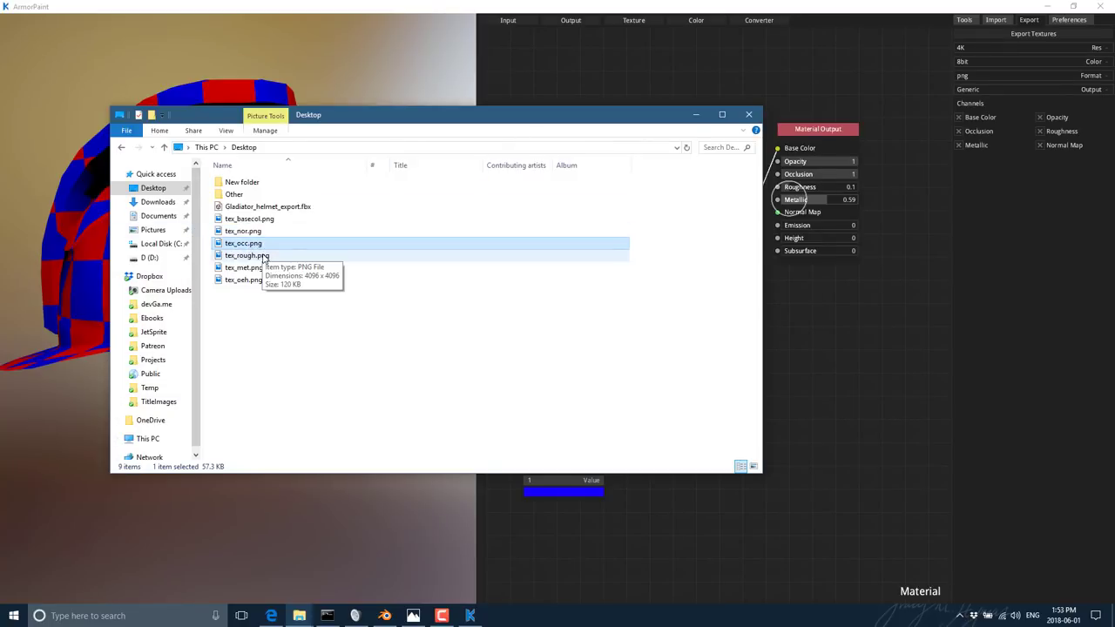
{"action": "left_click", "coordinate": [261, 255]}
{"action": "left_click", "coordinate": [263, 267]}
{"action": "mouse_move", "coordinate": [244, 268]}
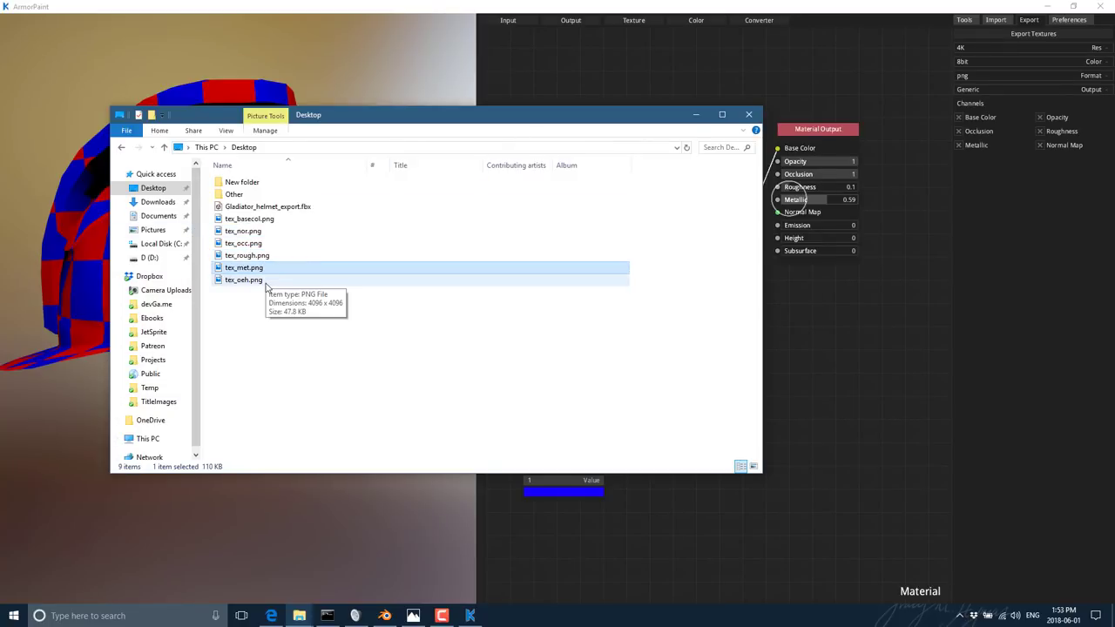
{"action": "left_click", "coordinate": [253, 280]}
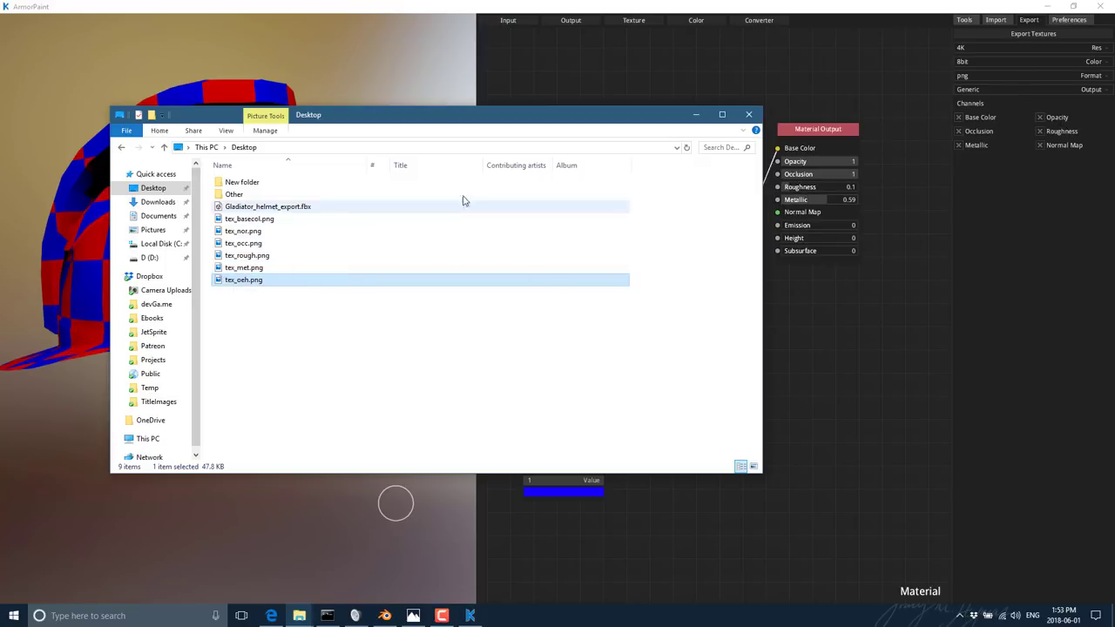
{"action": "left_click", "coordinate": [565, 20]}
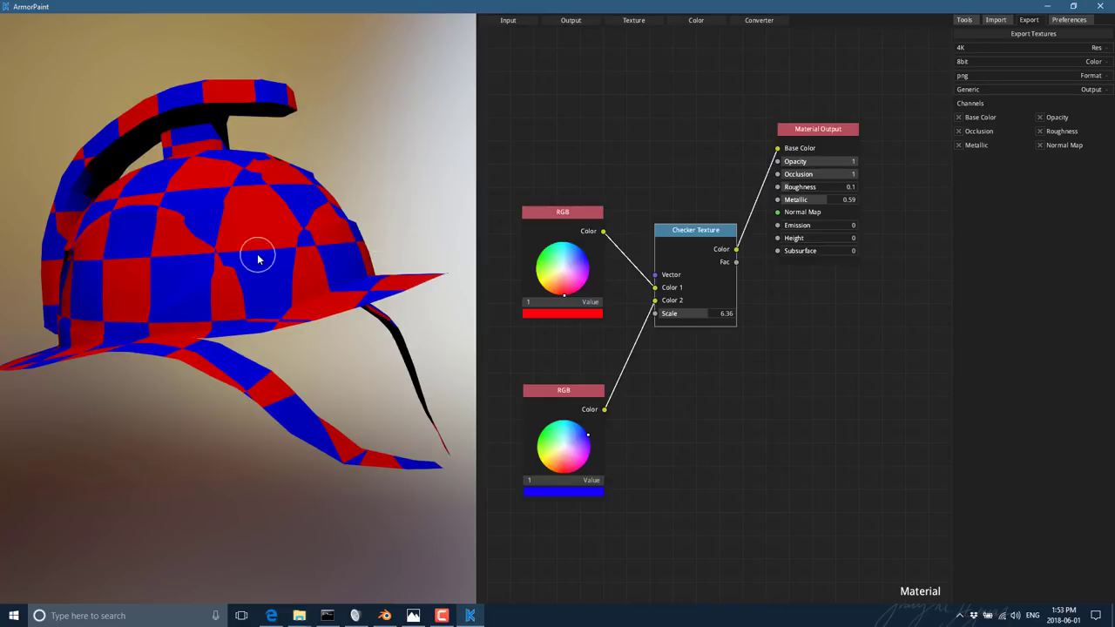
Step: Recolour the checker to green and light red and raise its scale to 8.78
{"action": "left_click", "coordinate": [964, 19]}
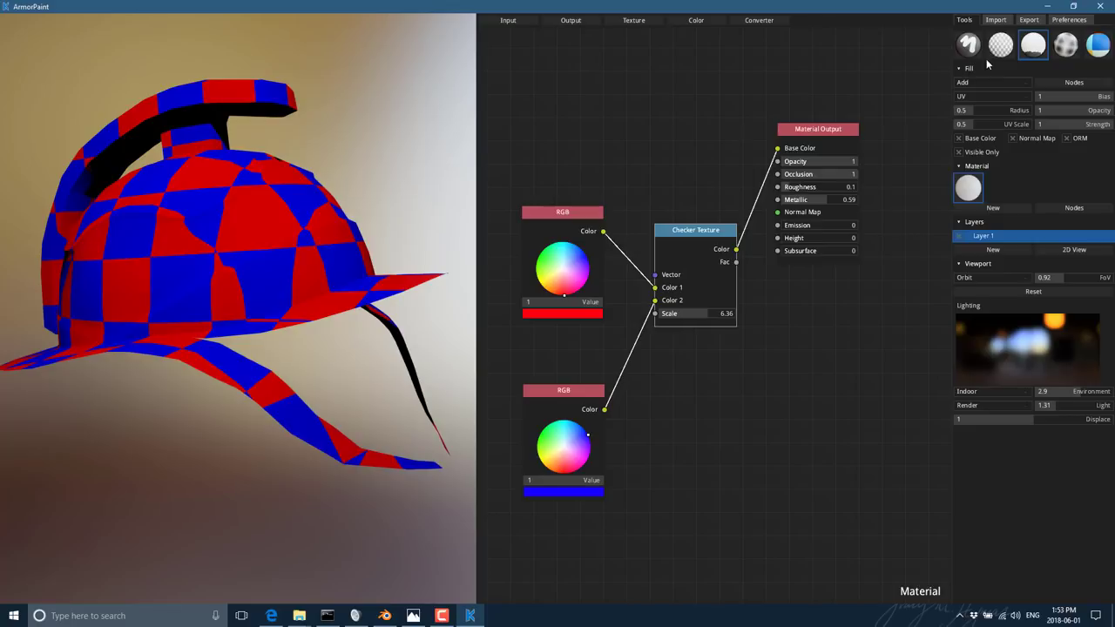
{"action": "left_click_drag", "start_coordinate": [568, 448], "coordinate": [566, 471]}
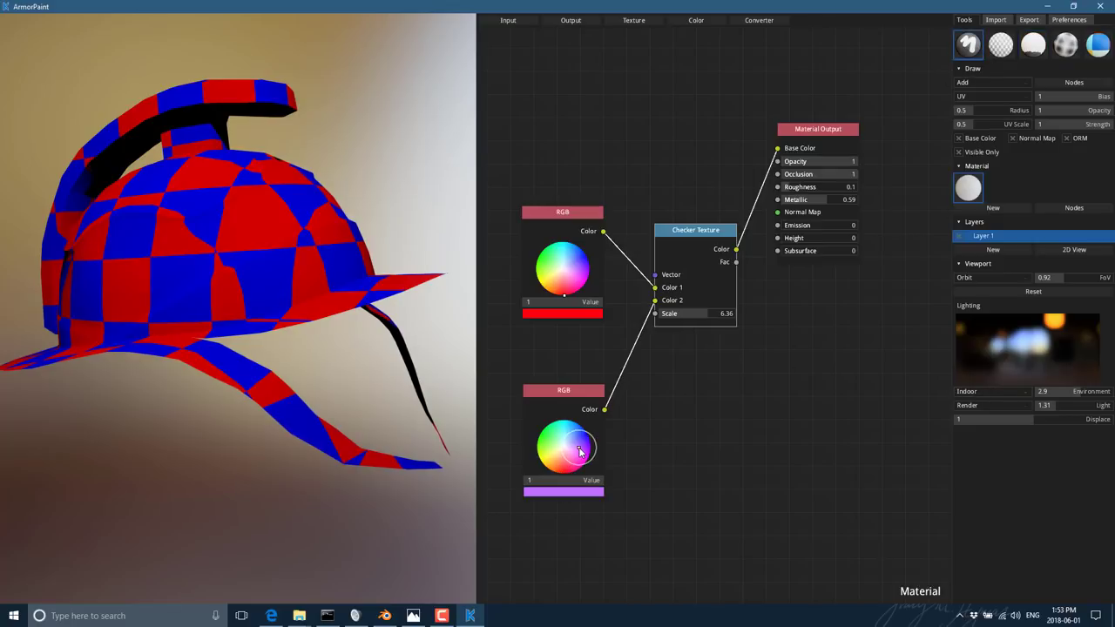
{"action": "left_click_drag", "start_coordinate": [555, 277], "coordinate": [543, 250]}
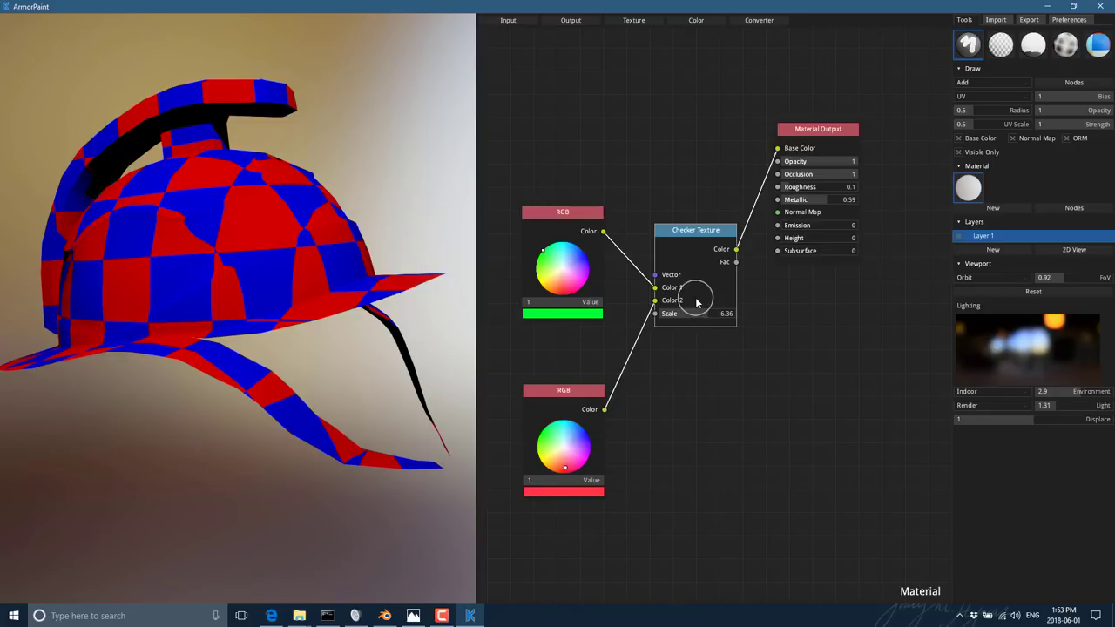
{"action": "left_click_drag", "start_coordinate": [707, 314], "coordinate": [736, 319]}
Step: In 2D view, paint green-red checks on the helmet and its underside, then revisit GitHub
{"action": "left_click", "coordinate": [1073, 250]}
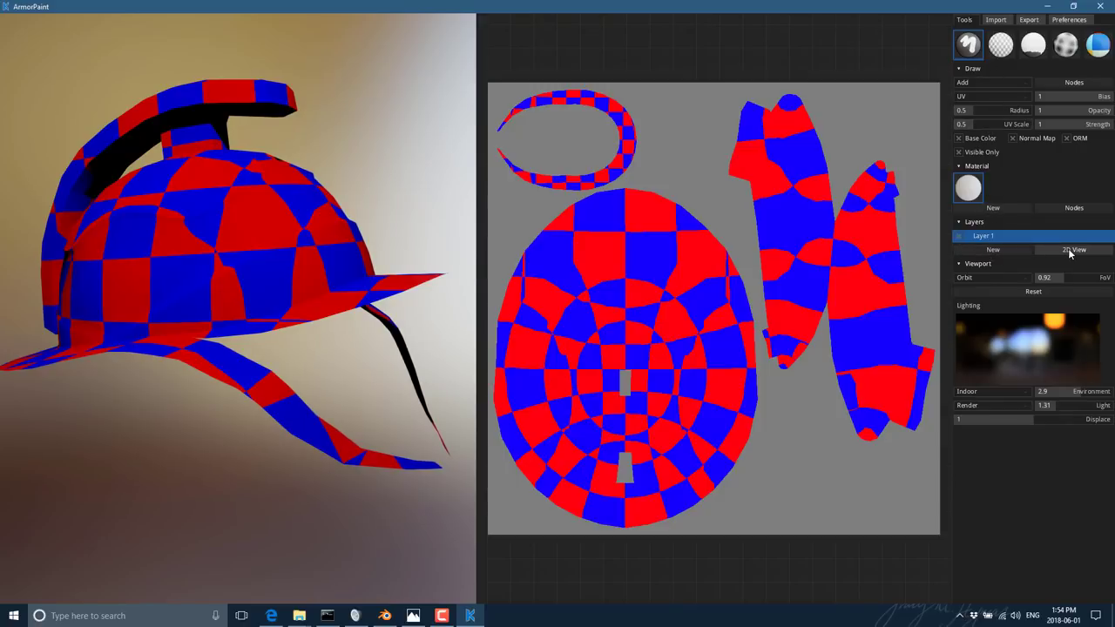
{"action": "mouse_move", "coordinate": [273, 236]}
{"action": "left_mouse_down"}
{"action": "mouse_move", "coordinate": [186, 232]}
{"action": "mouse_move", "coordinate": [117, 252]}
{"action": "mouse_move", "coordinate": [96, 344]}
{"action": "mouse_move", "coordinate": [201, 357]}
{"action": "mouse_move", "coordinate": [311, 436]}
{"action": "mouse_move", "coordinate": [392, 386]}
{"action": "mouse_move", "coordinate": [378, 348]}
{"action": "mouse_move", "coordinate": [247, 249]}
{"action": "mouse_move", "coordinate": [253, 296]}
{"action": "mouse_move", "coordinate": [157, 119]}
{"action": "mouse_move", "coordinate": [67, 319]}
{"action": "mouse_move", "coordinate": [83, 376]}
{"action": "left_mouse_up"}
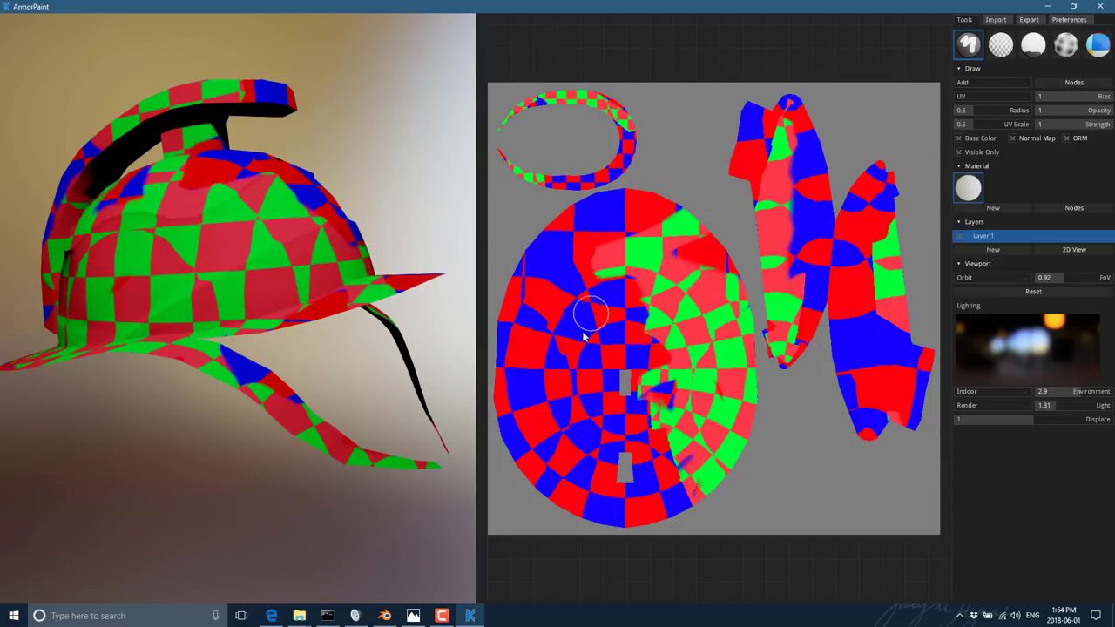
{"action": "scroll", "coordinate": [359, 278], "scroll_direction": "up", "scroll_amount": 3}
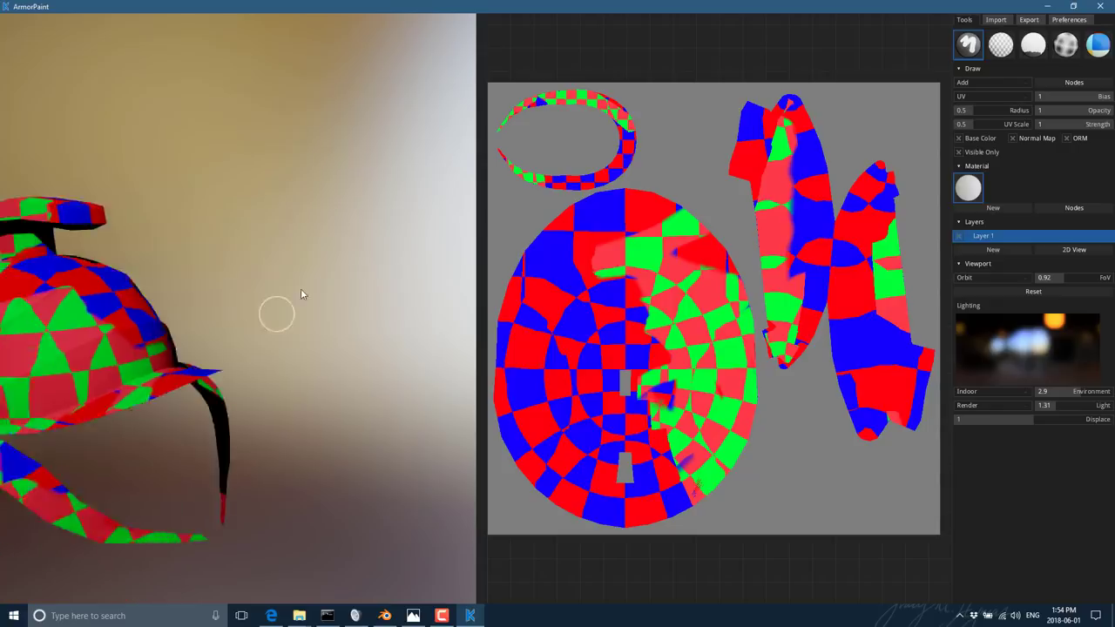
{"action": "mouse_move", "coordinate": [300, 297]}
{"action": "right_mouse_down"}
{"action": "mouse_move", "coordinate": [363, 275]}
{"action": "mouse_move", "coordinate": [239, 314]}
{"action": "right_mouse_up"}
{"action": "mouse_move", "coordinate": [239, 314]}
{"action": "left_mouse_down"}
{"action": "mouse_move", "coordinate": [239, 266]}
{"action": "mouse_move", "coordinate": [341, 117]}
{"action": "mouse_move", "coordinate": [402, 319]}
{"action": "mouse_move", "coordinate": [256, 318]}
{"action": "mouse_move", "coordinate": [267, 301]}
{"action": "left_mouse_up"}
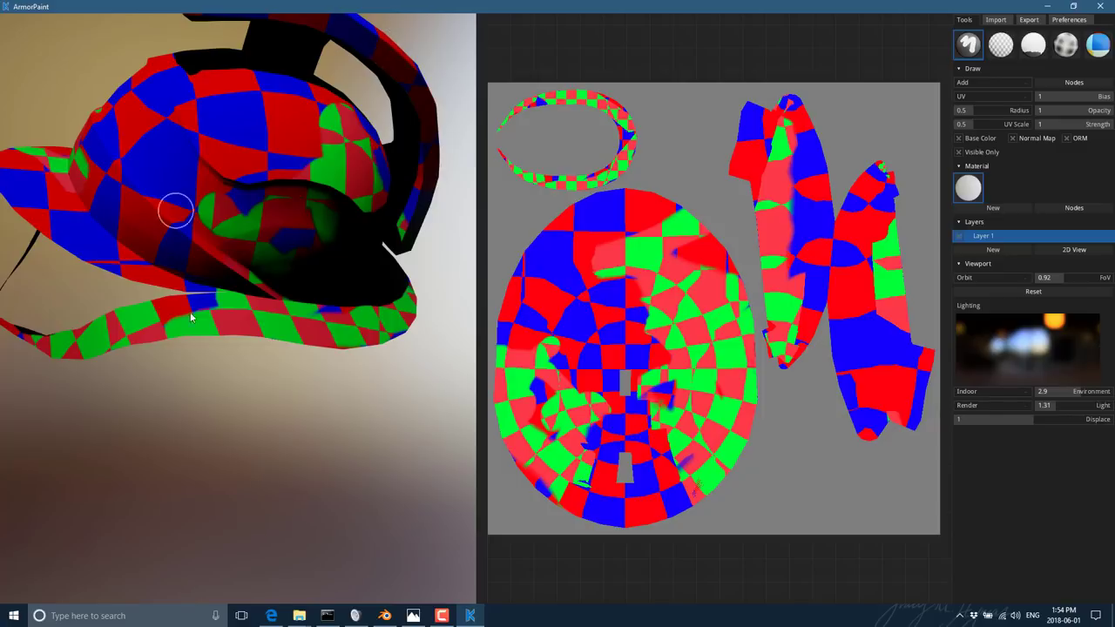
{"action": "left_click", "coordinate": [271, 616]}
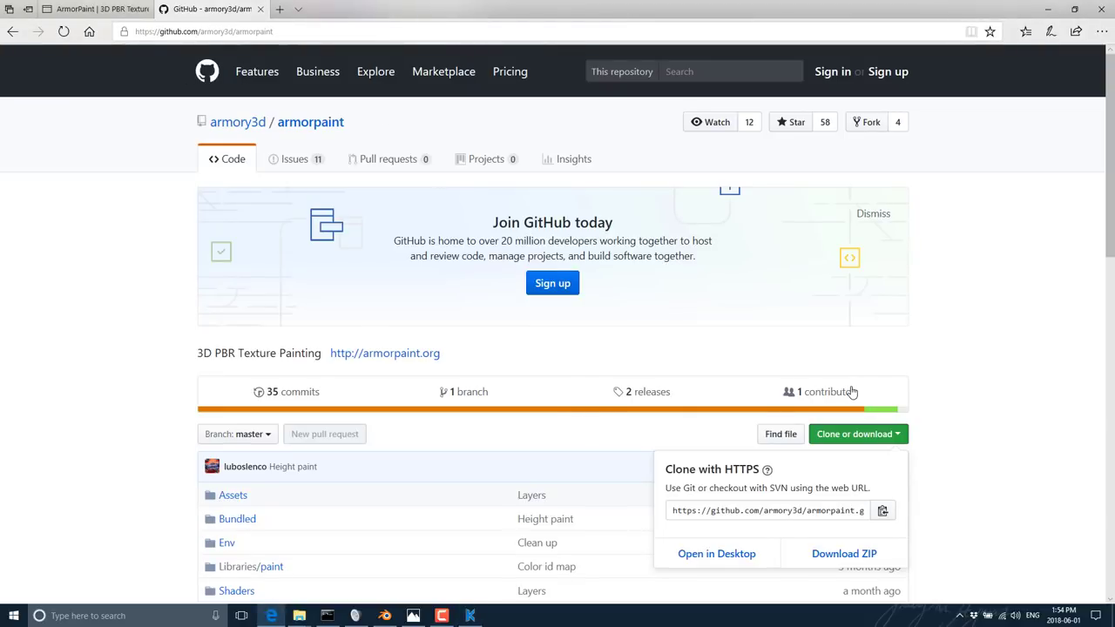
Step: Scroll through the armorpaint.org download page, then bring ArmorPaint back to front
{"action": "left_click", "coordinate": [92, 9]}
{"action": "scroll", "coordinate": [570, 396], "scroll_direction": "up", "scroll_amount": 5}
{"action": "scroll", "coordinate": [570, 392], "scroll_direction": "down", "scroll_amount": 3}
{"action": "scroll", "coordinate": [570, 386], "scroll_direction": "down", "scroll_amount": 2}
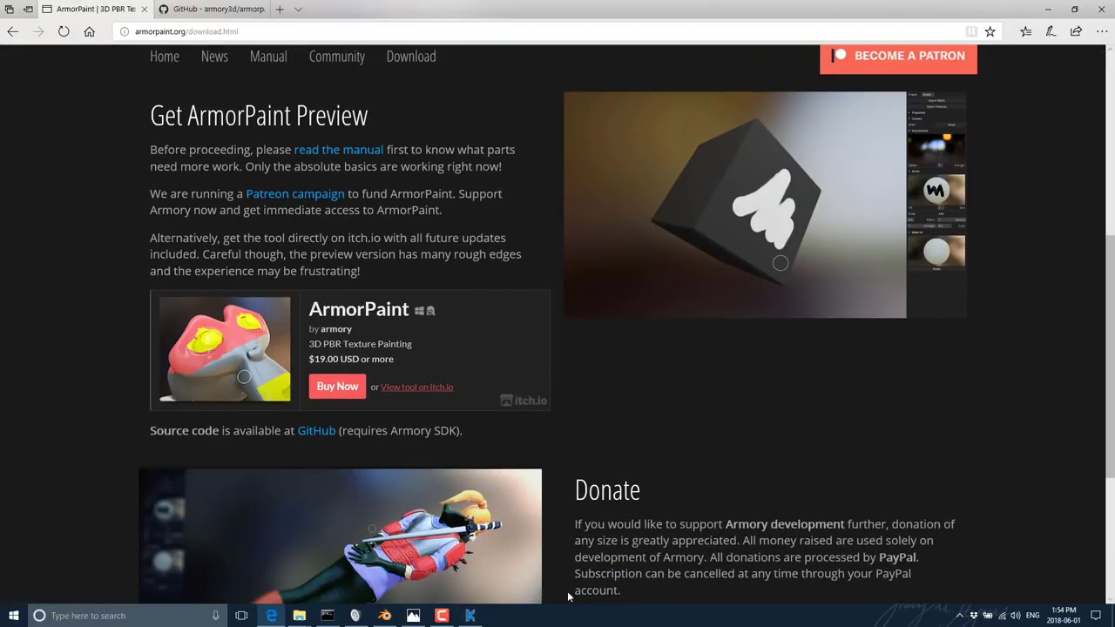
{"action": "left_click", "coordinate": [471, 616]}
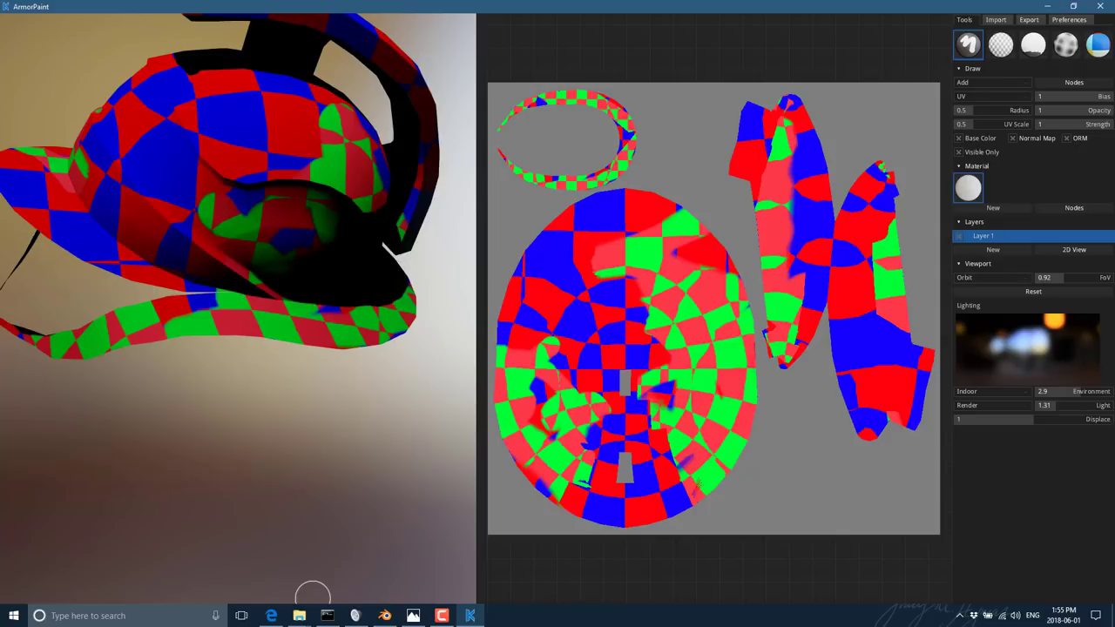
Step: Browse File Explorer to C:\temp\armorpaint\Sources\arm and move the window lower right
{"action": "mouse_move", "coordinate": [299, 616]}
{"action": "left_click", "coordinate": [391, 562]}
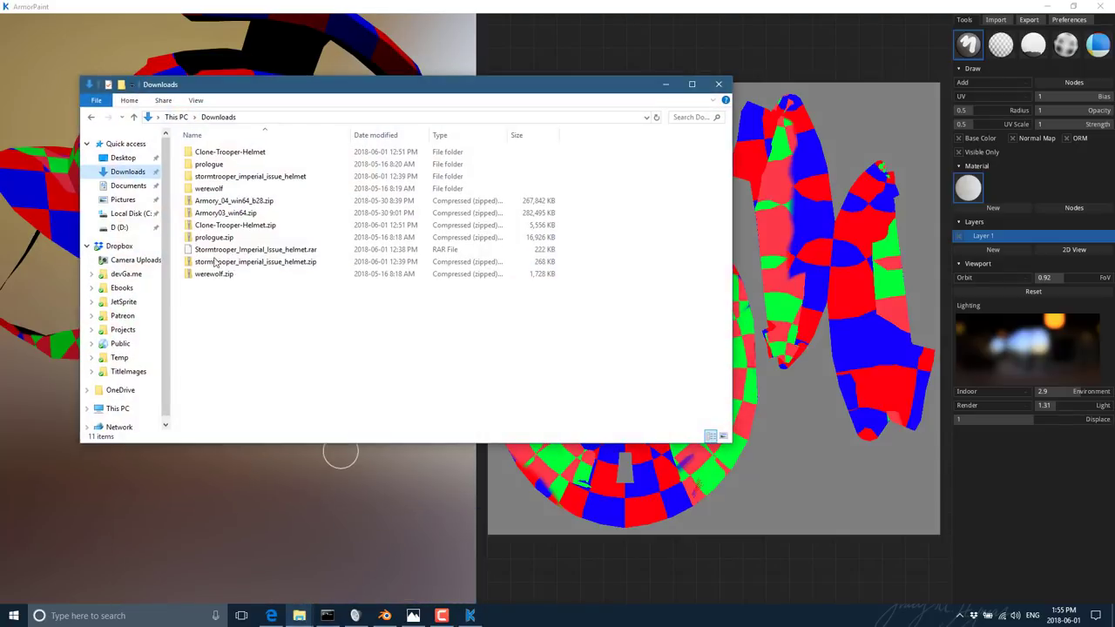
{"action": "left_click", "coordinate": [129, 214]}
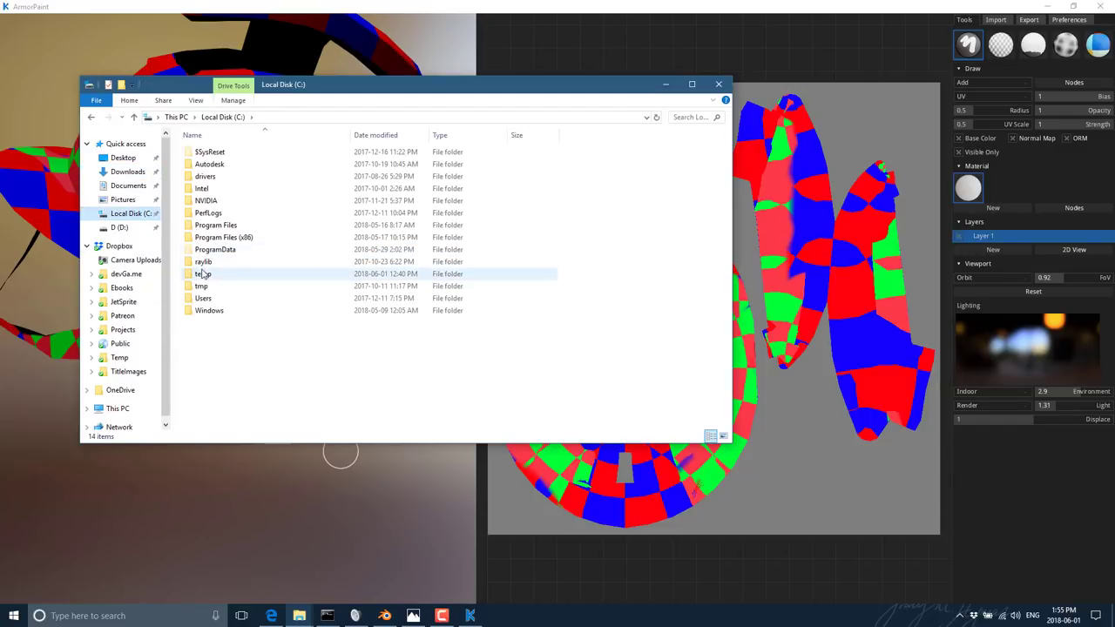
{"action": "double_click", "coordinate": [202, 273]}
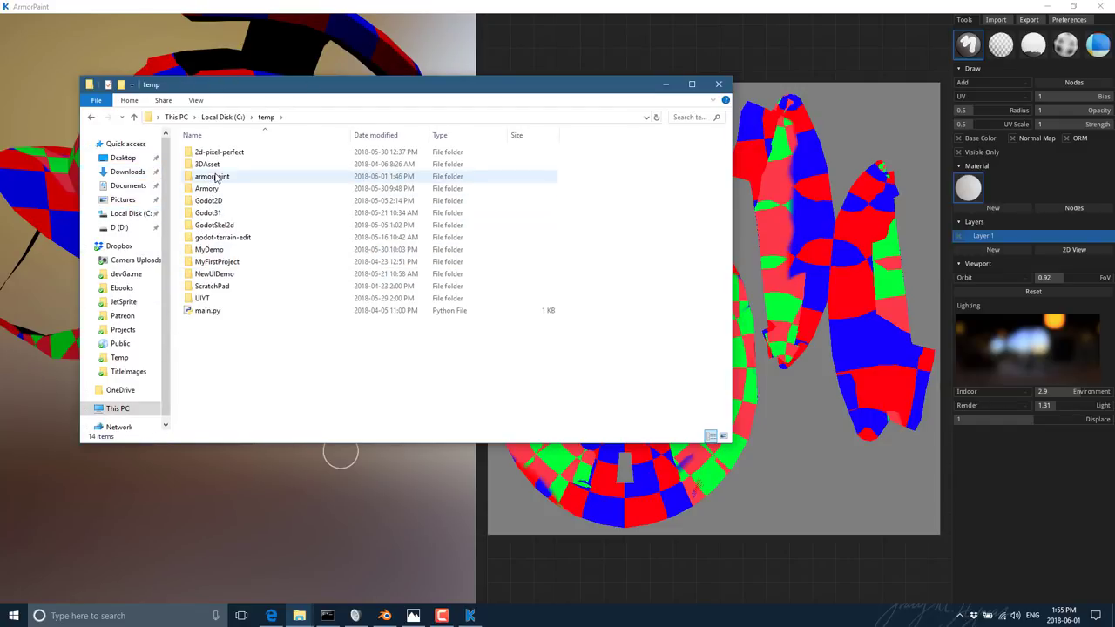
{"action": "double_click", "coordinate": [217, 178]}
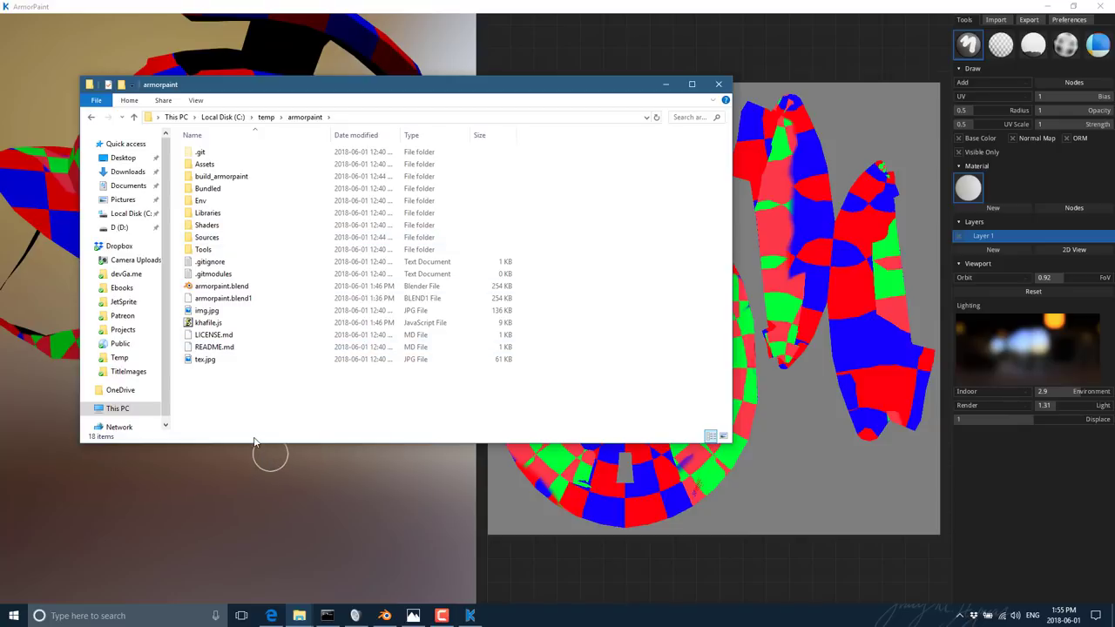
{"action": "double_click", "coordinate": [206, 237]}
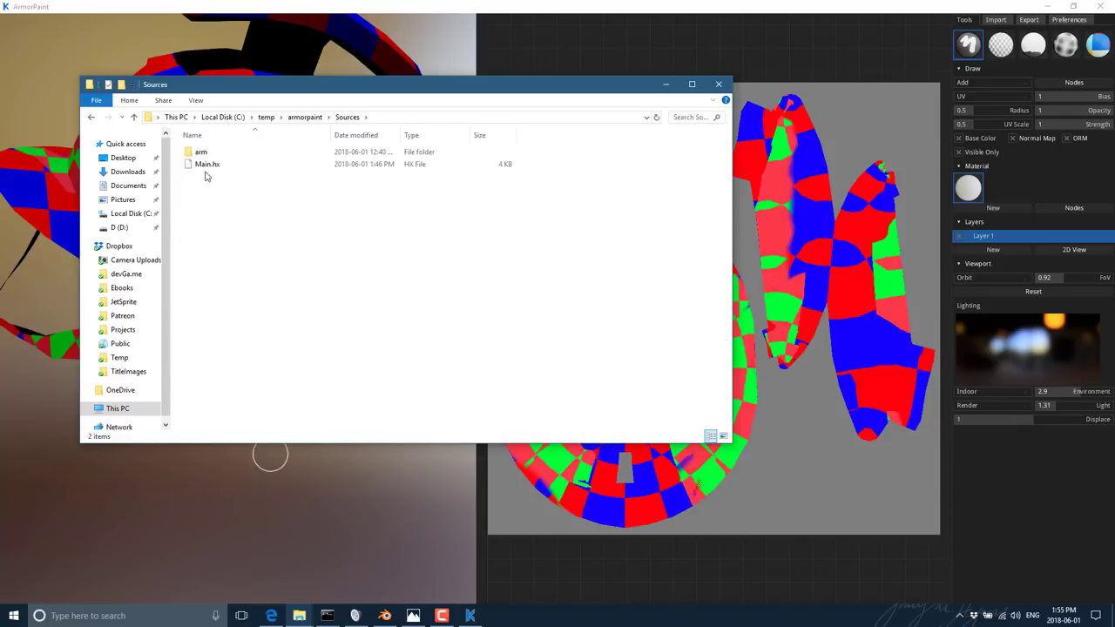
{"action": "double_click", "coordinate": [201, 152]}
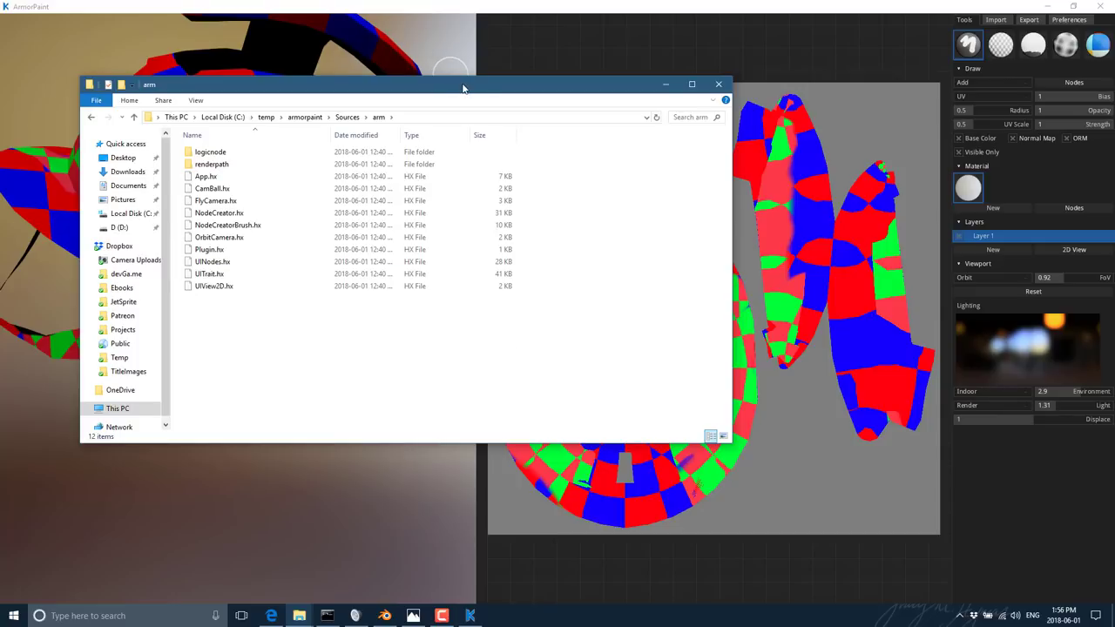
{"action": "mouse_move", "coordinate": [463, 89]}
{"action": "left_mouse_down"}
{"action": "mouse_move", "coordinate": [594, 202]}
{"action": "mouse_move", "coordinate": [593, 313]}
{"action": "left_mouse_up"}
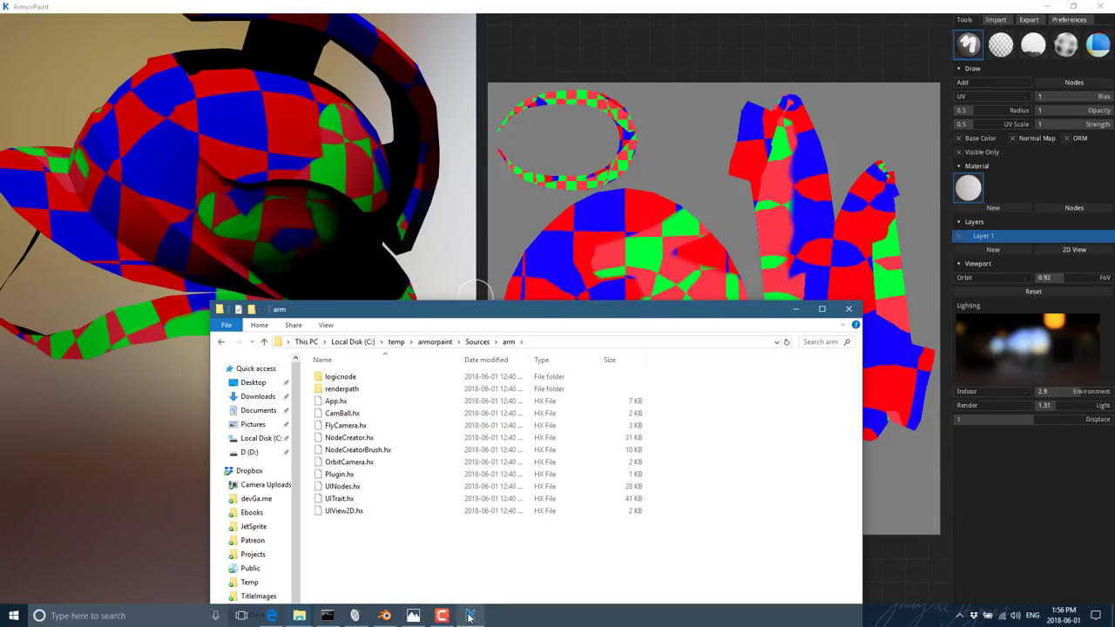
Step: In Blender, add an Armory Exporter preset targeting HTML5 and view its graphics API choices
{"action": "left_click", "coordinate": [385, 616]}
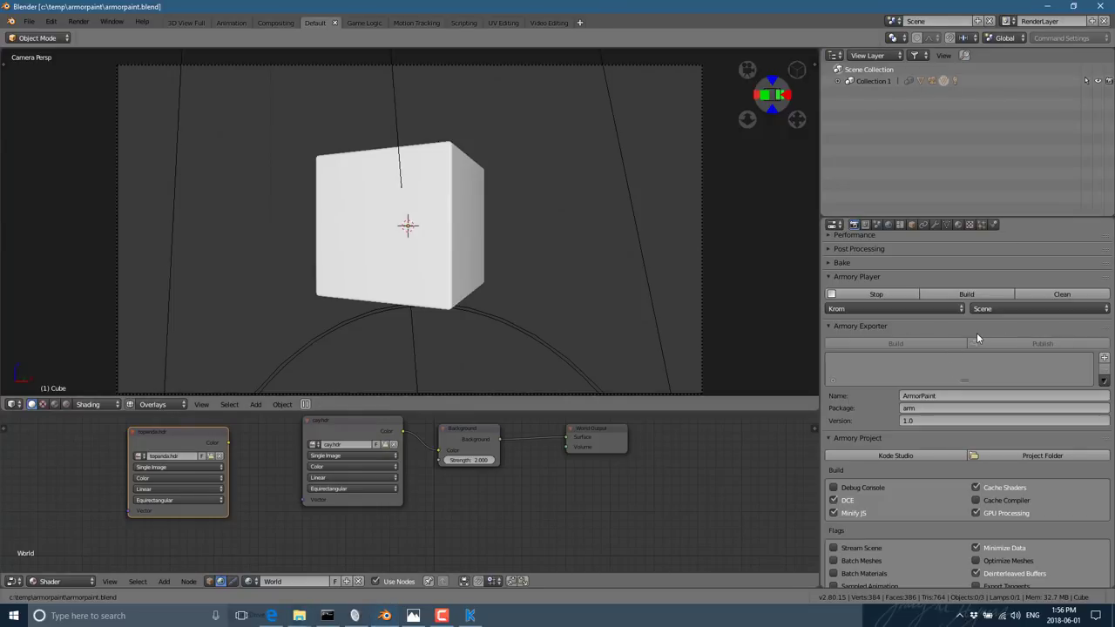
{"action": "left_click", "coordinate": [1104, 357]}
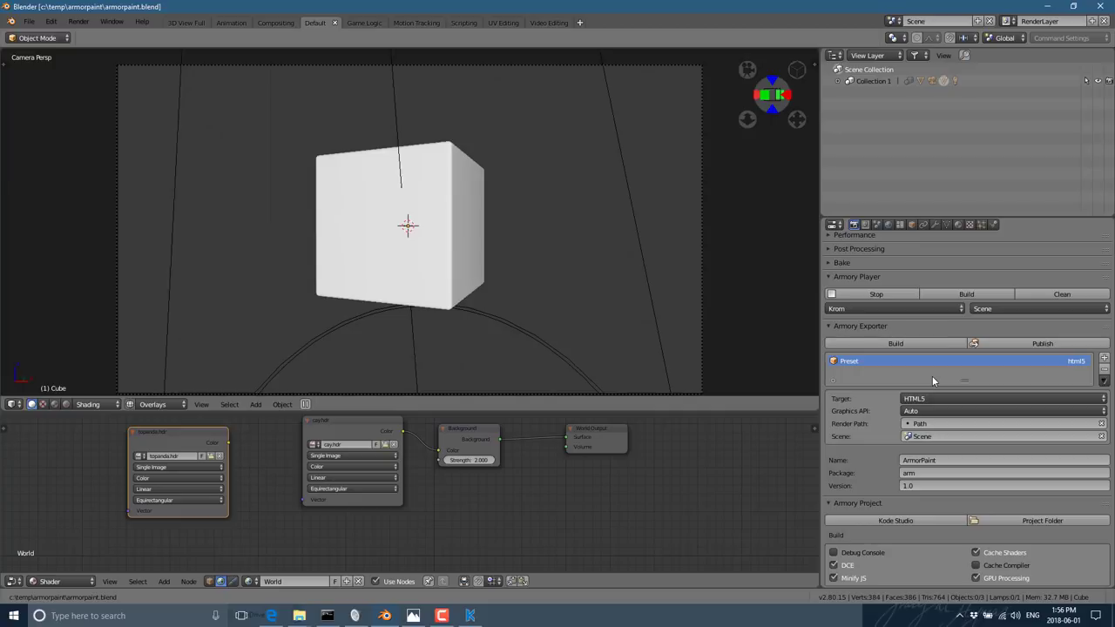
{"action": "left_click", "coordinate": [1067, 394]}
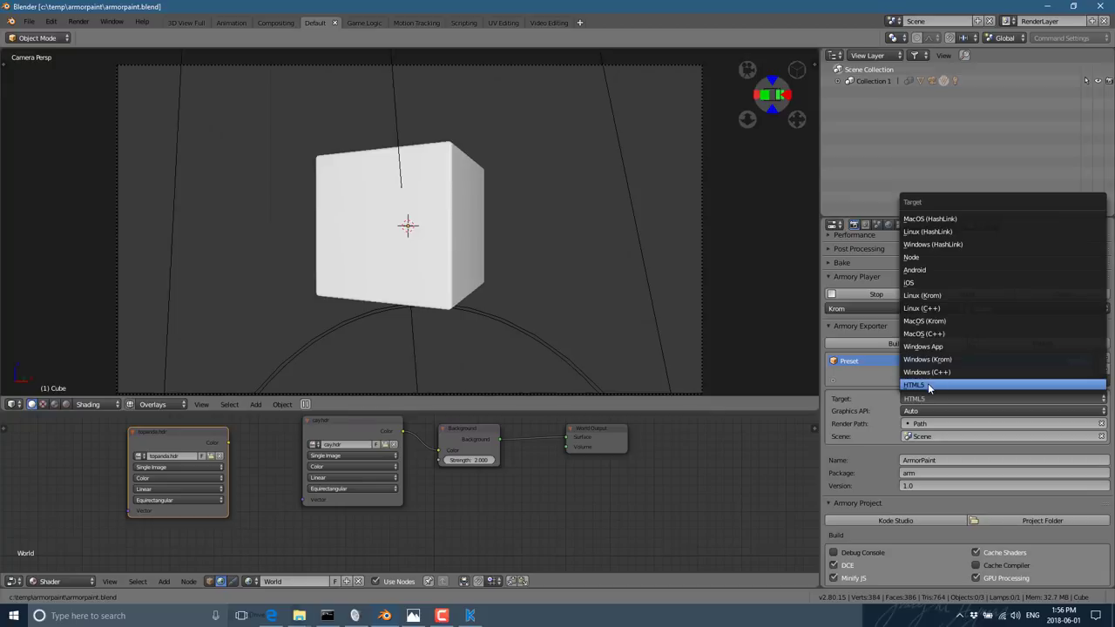
{"action": "left_click", "coordinate": [929, 386]}
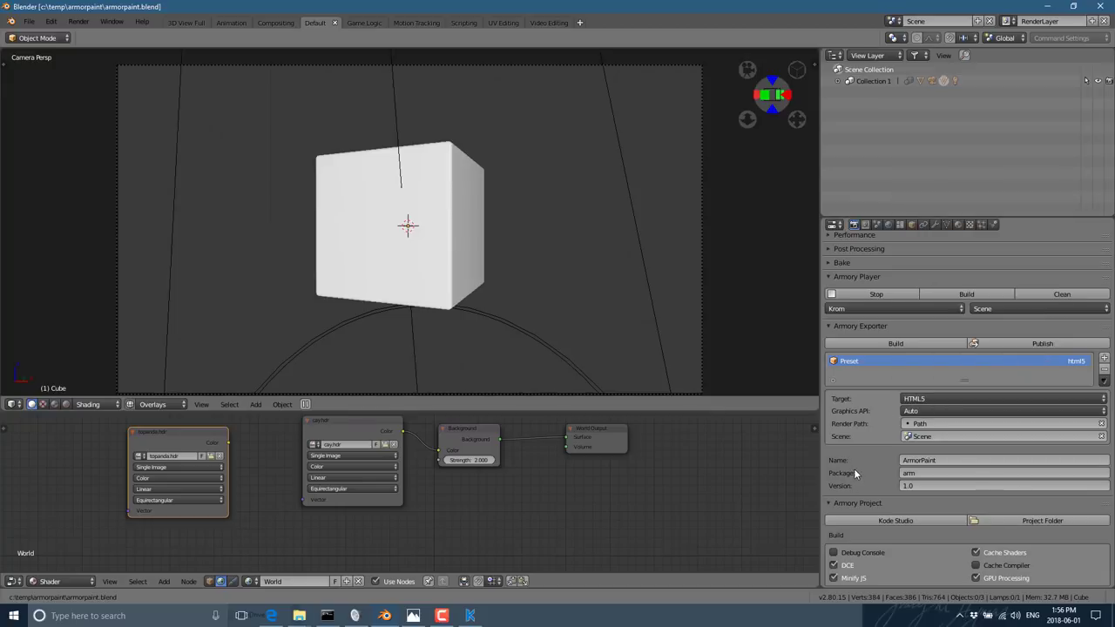
{"action": "left_click", "coordinate": [931, 411]}
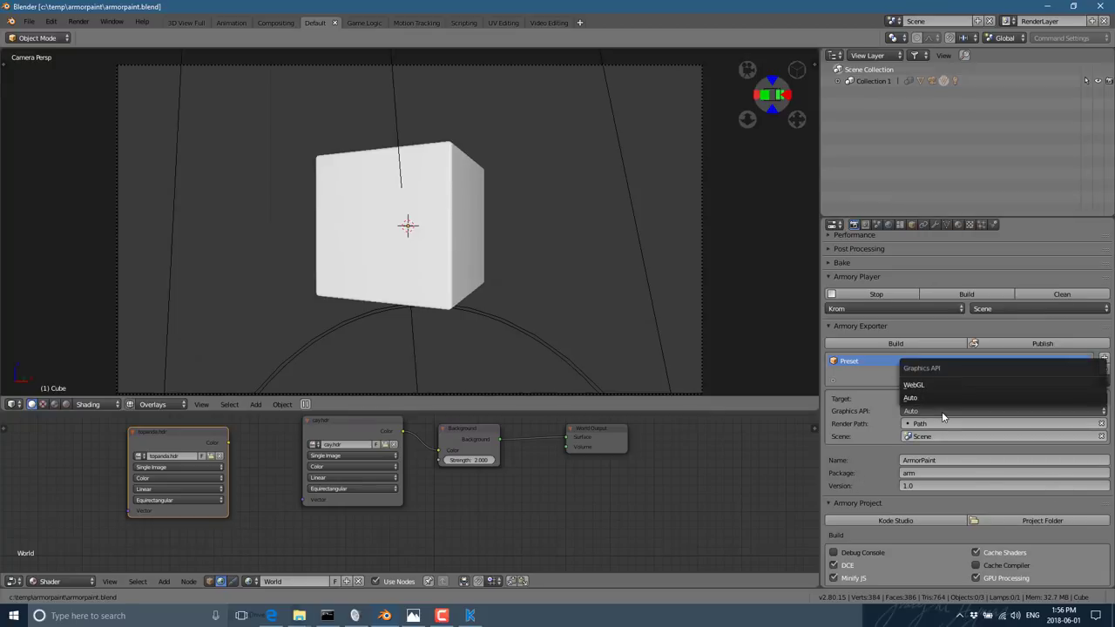
Step: Retarget the exporter preset to Windows (C++) and review its graphics API options
{"action": "left_click", "coordinate": [934, 398]}
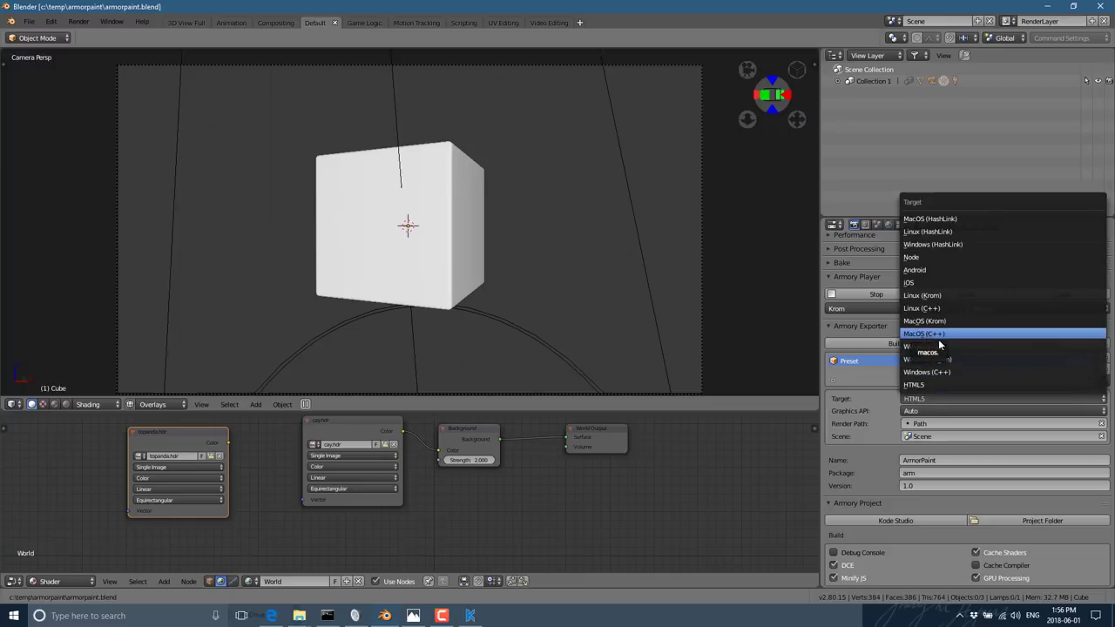
{"action": "left_click", "coordinate": [945, 373]}
{"action": "left_click", "coordinate": [930, 412]}
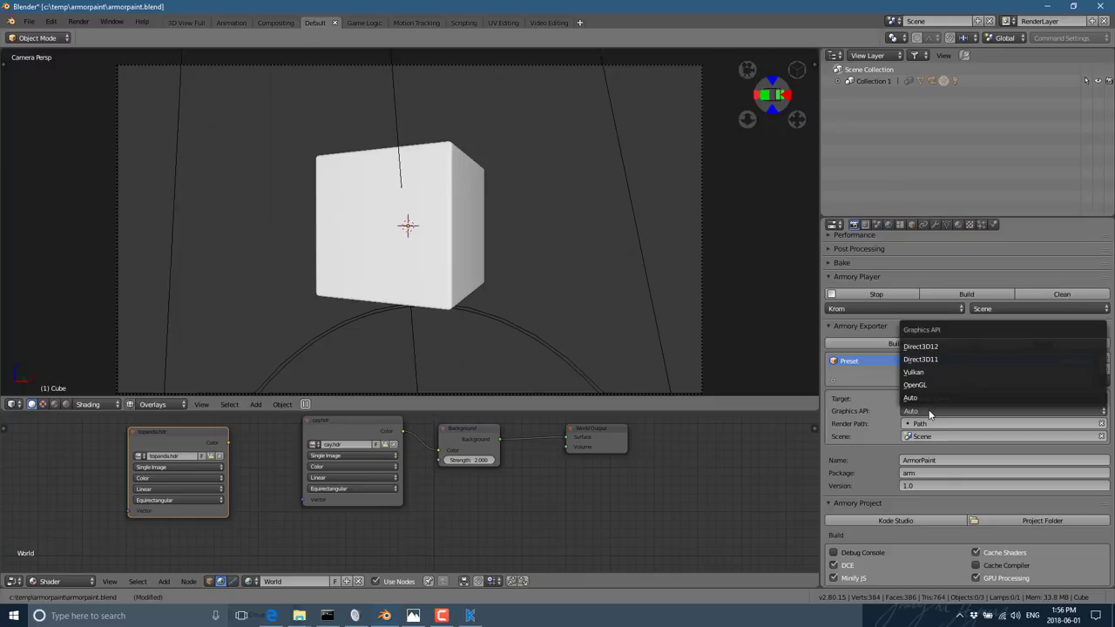